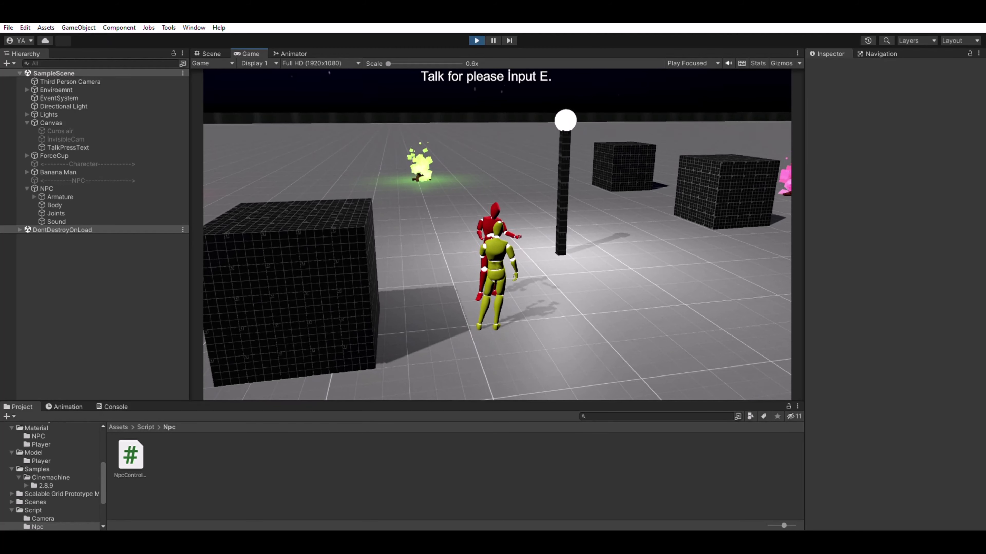
Step: Stop the running game demo with Ctrl+P to get back to scene editing
{"action": "key", "text": "ctrl+p"}
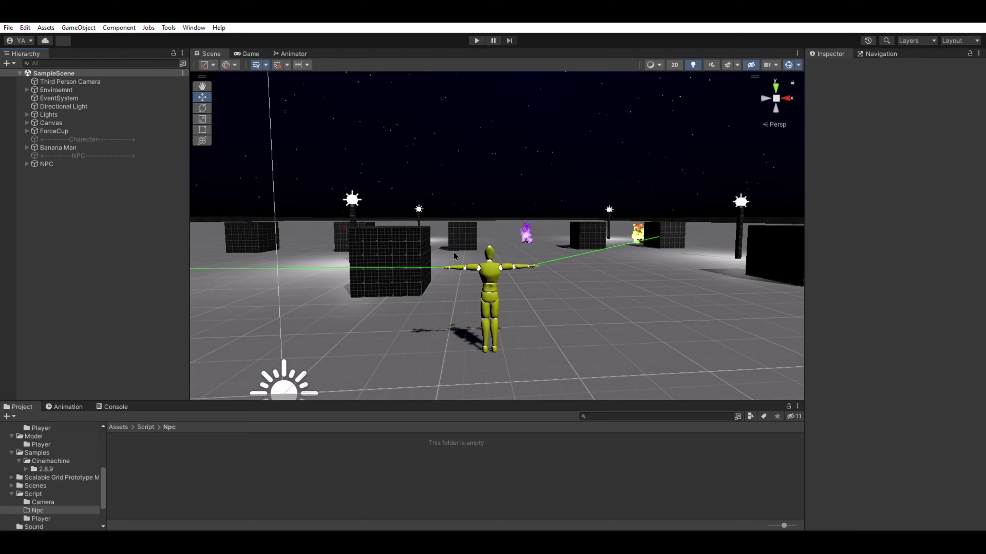
Step: Add a text element named TalkPressText under the Canvas
{"action": "mouse_move", "coordinate": [454, 255]}
{"action": "right_mouse_down"}
{"action": "mouse_move", "coordinate": [526, 243]}
{"action": "mouse_move", "coordinate": [540, 252]}
{"action": "right_mouse_up"}
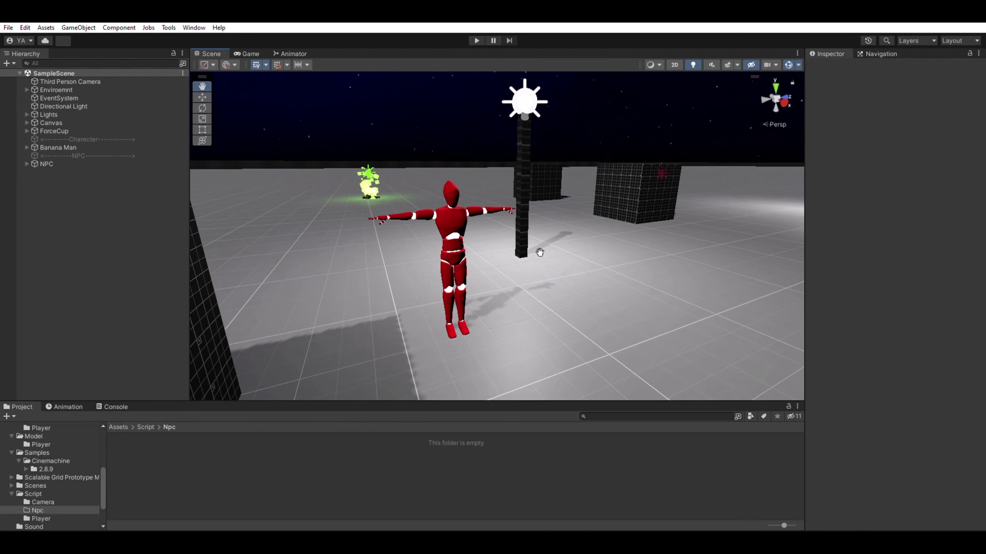
{"action": "left_click", "coordinate": [27, 164]}
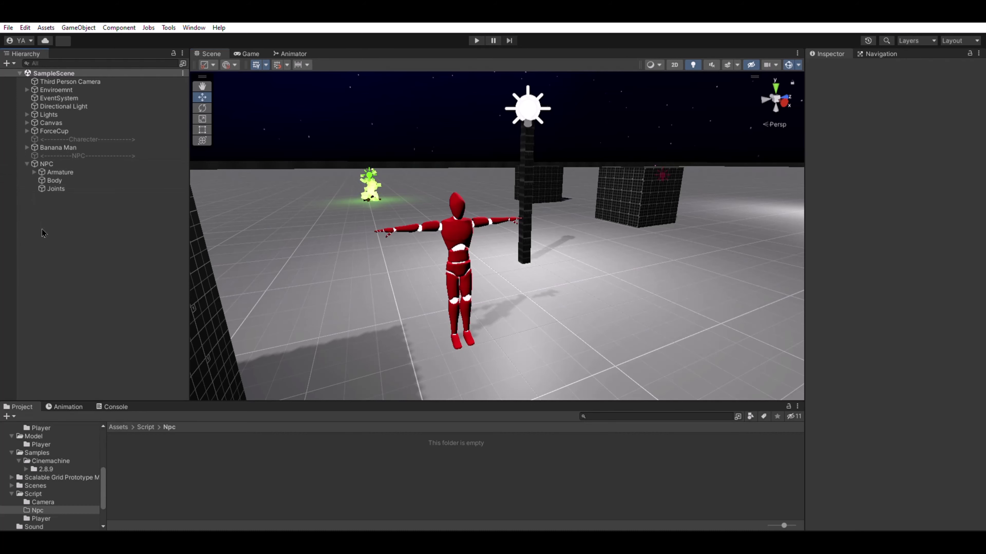
{"action": "left_click", "coordinate": [27, 123]}
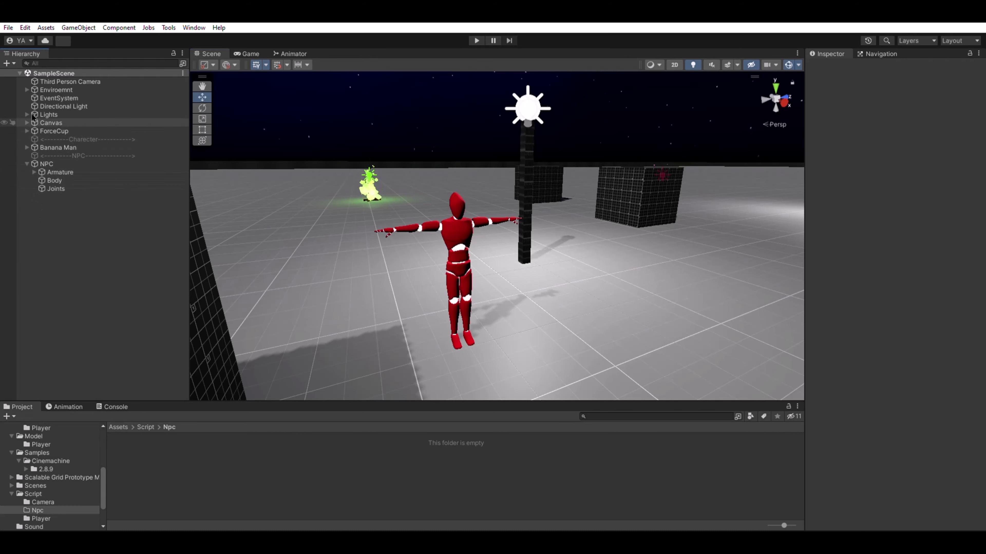
{"action": "left_click", "coordinate": [45, 119]}
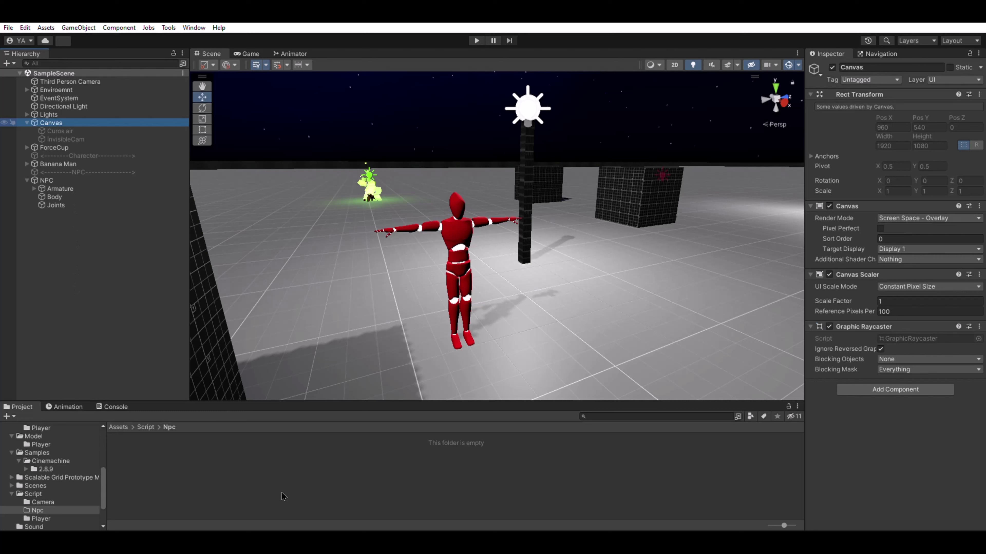
{"action": "type", "text": "TalkPressText"}
{"action": "key", "text": "Return"}
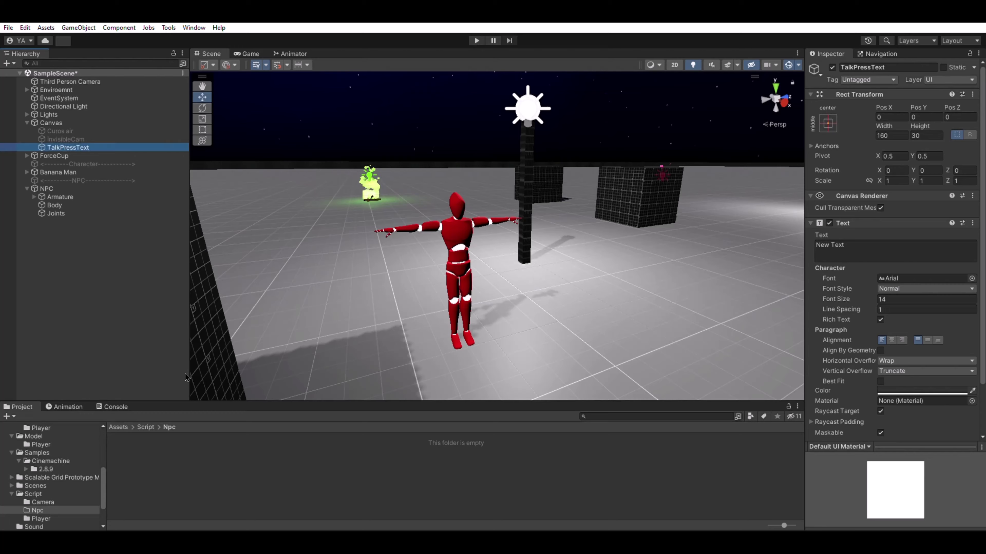
Step: Make TalkPressText 500×60 with font size 42 and start typing 'Talk for please Input E.'
{"action": "type", "text": "500"}
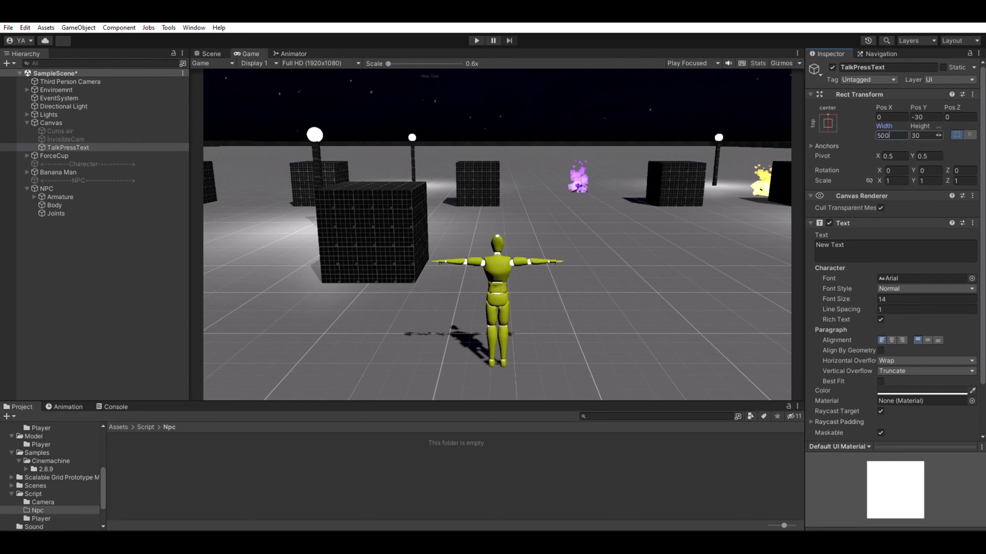
{"action": "key", "text": "Tab"}
{"action": "type", "text": "60"}
{"action": "left_click", "coordinate": [925, 299]}
{"action": "type", "text": "42"}
{"action": "left_click", "coordinate": [894, 251]}
{"action": "type", "text": "Talk for pl"}
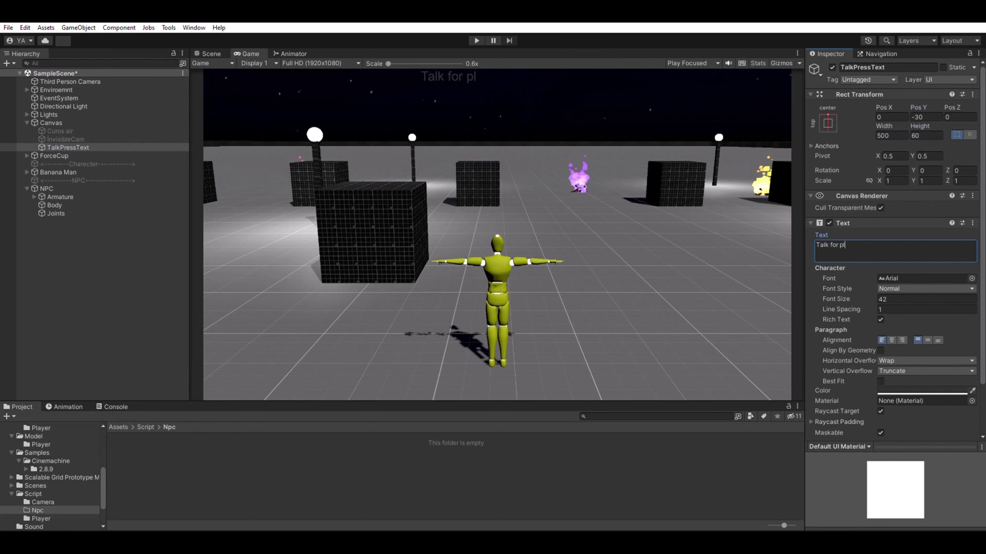
{"action": "type", "text": "ease Input E."}
Step: Create an empty Sound child under NPC and drag the voice clip onto it
{"action": "left_click", "coordinate": [46, 188]}
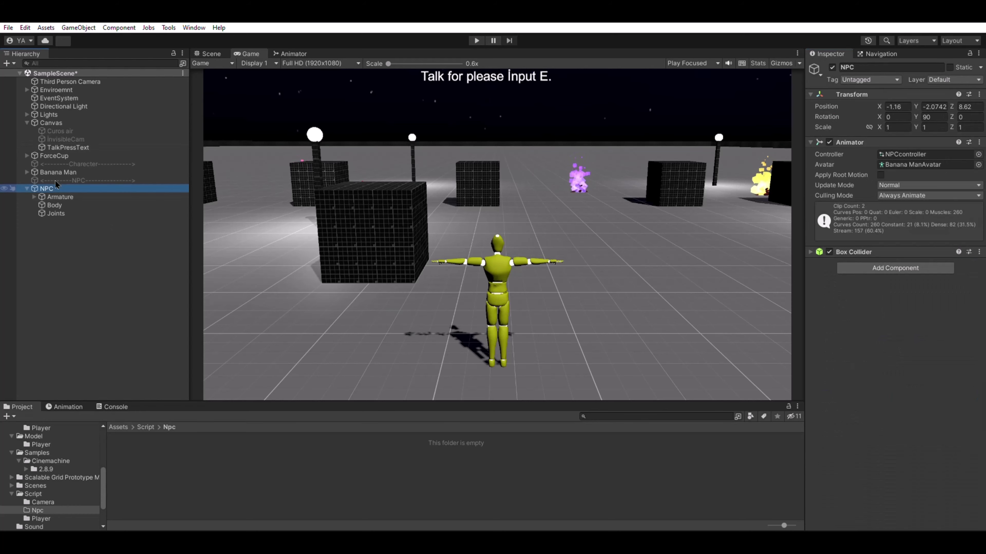
{"action": "key", "text": "alt+shift+n"}
{"action": "type", "text": "Sound"}
{"action": "key", "text": "Return"}
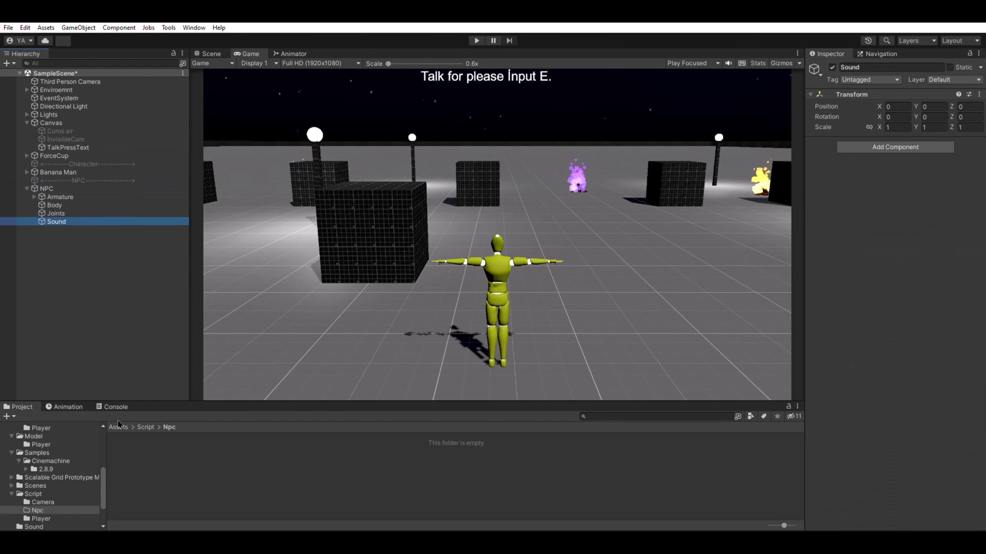
{"action": "left_click", "coordinate": [119, 426]}
{"action": "left_click", "coordinate": [33, 527]}
{"action": "left_click_drag", "start_coordinate": [130, 455], "coordinate": [893, 163]}
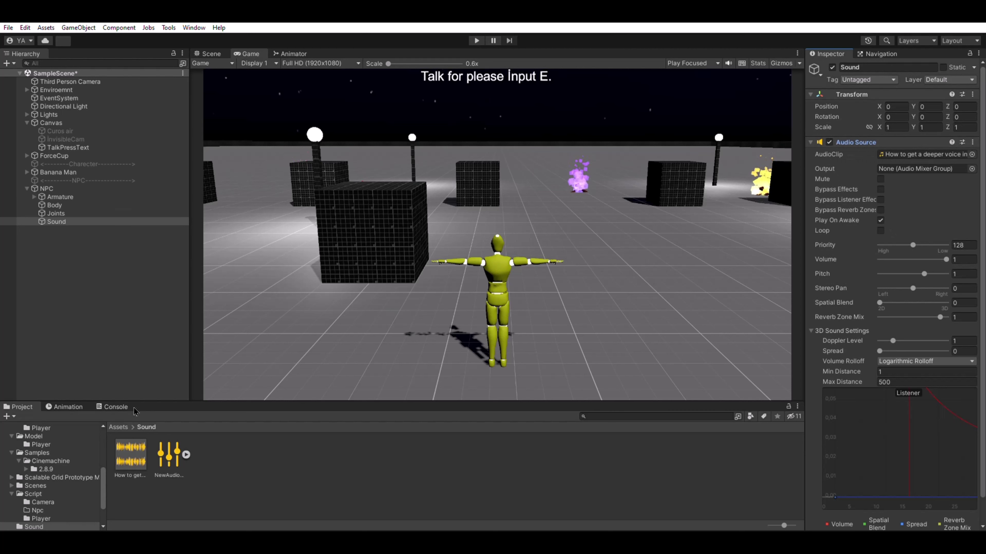
Step: Create an NpcController C# script in the Script/Npc folder
{"action": "left_click", "coordinate": [33, 494]}
{"action": "double_click", "coordinate": [182, 451]}
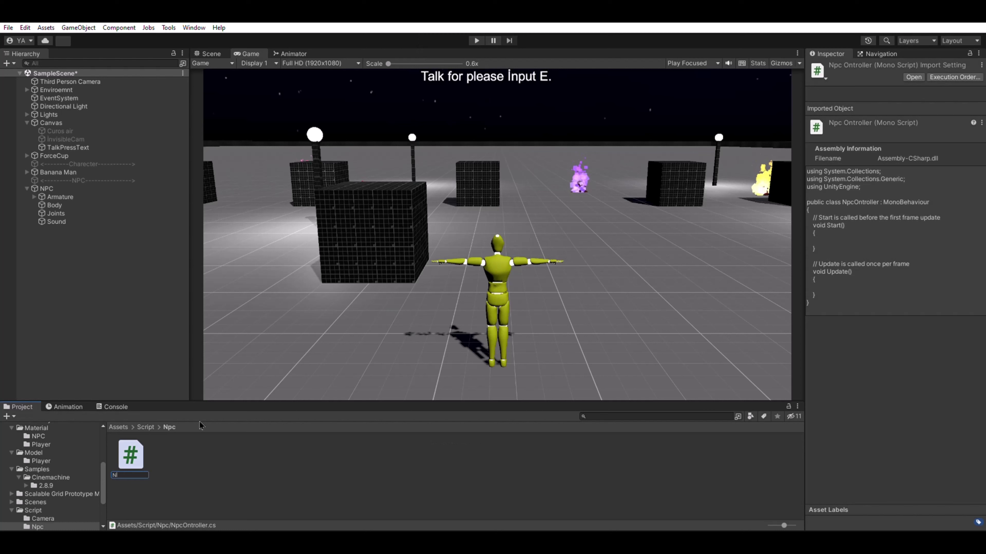
{"action": "key", "text": "Return"}
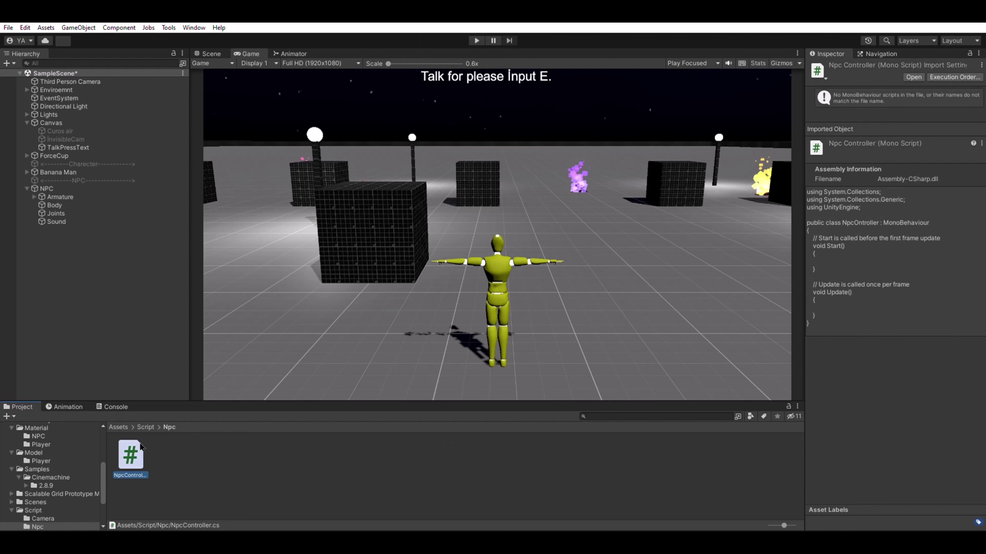
Step: Delete the default methods and declare public GameObjects TalkPressText and TalkSoundObj
{"action": "key", "text": "Delete"}
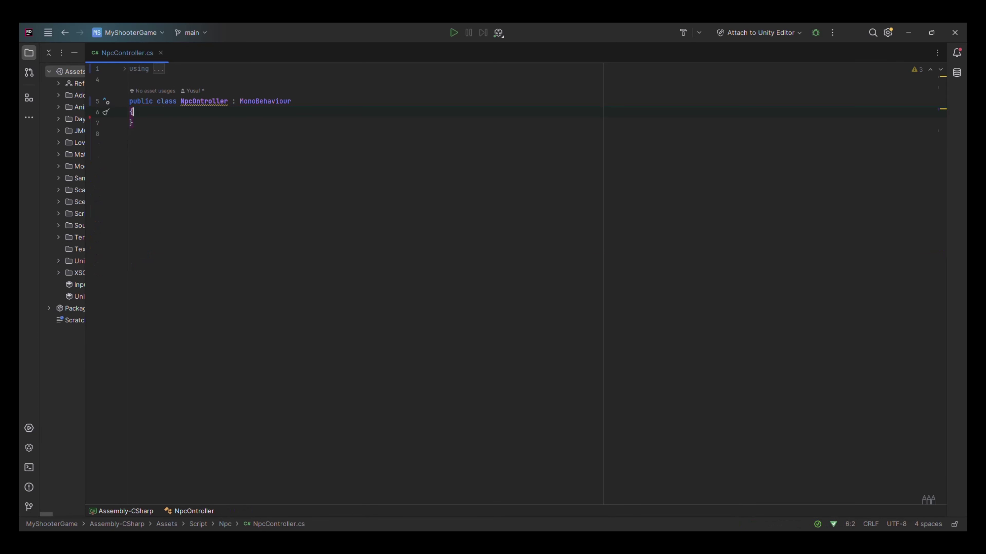
{"action": "type", "text": "public Ga"}
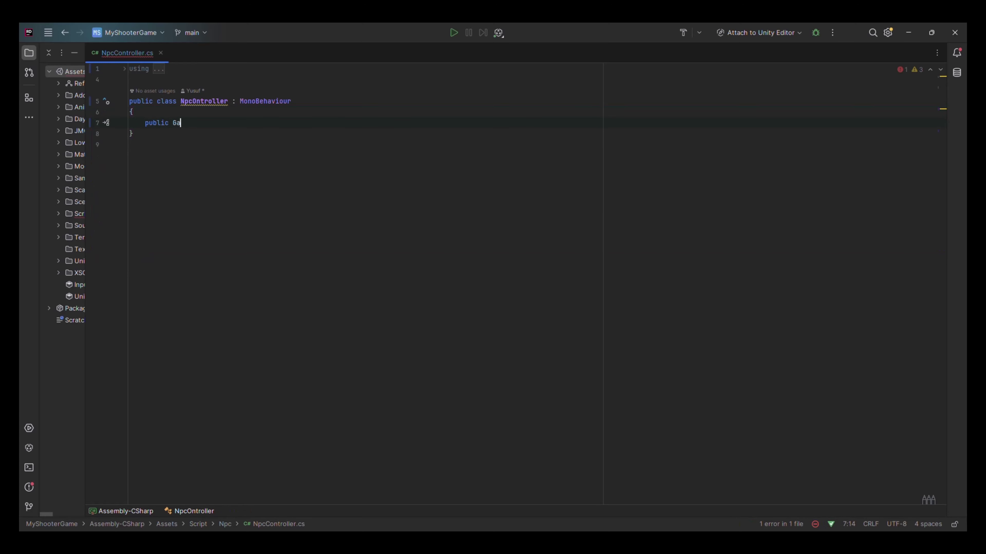
{"action": "type", "text": "meObject TalkPressText;"}
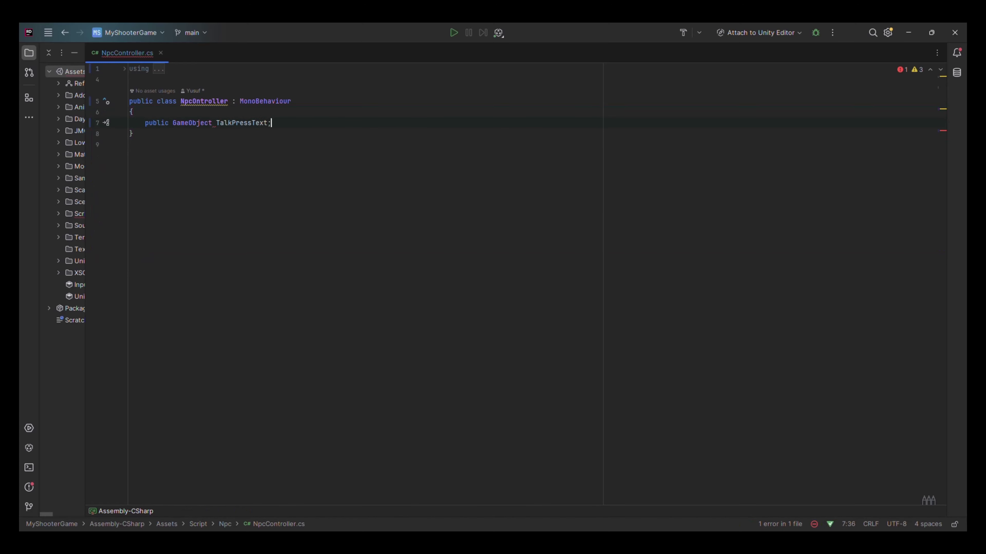
{"action": "key", "text": "Return"}
{"action": "type", "text": "ublic "}
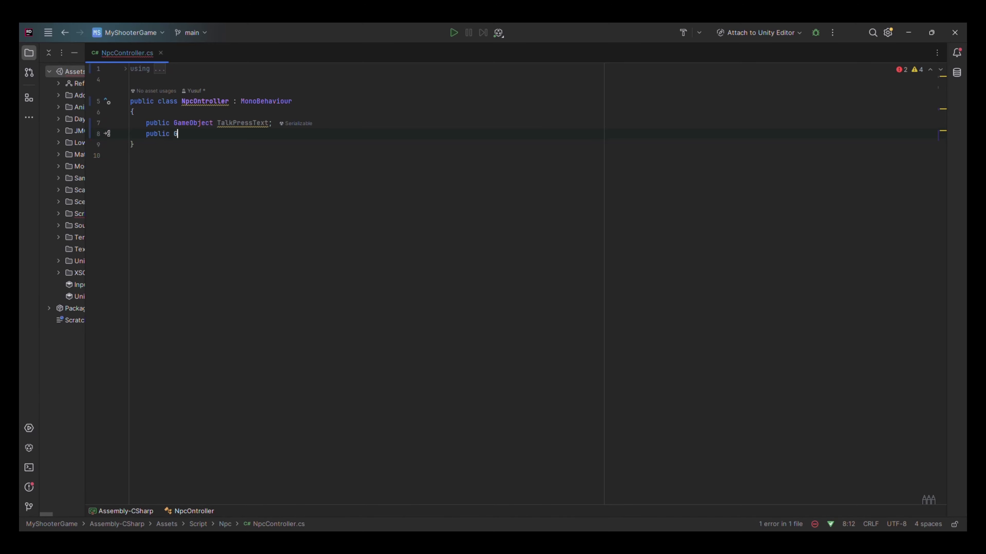
{"action": "type", "text": "GameObject TalkSound"}
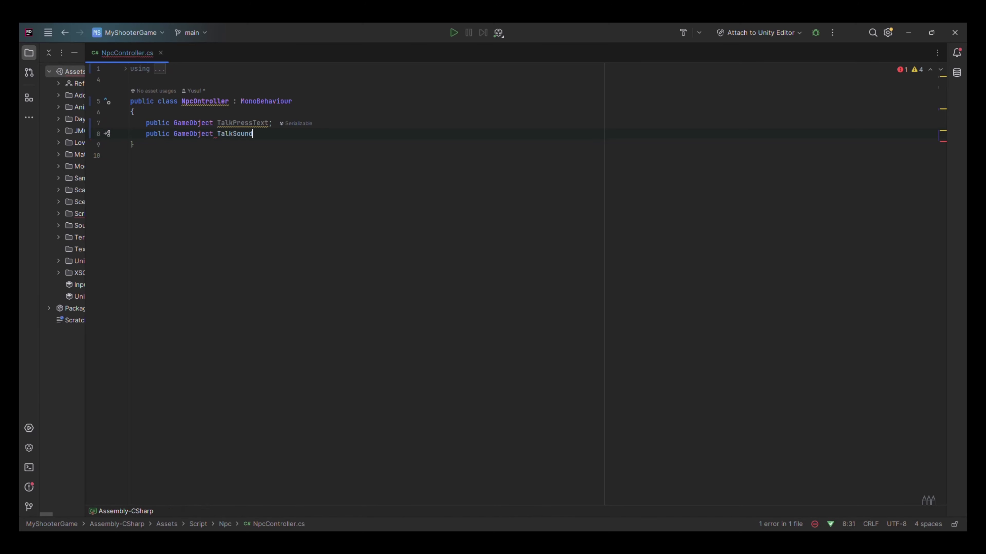
{"action": "key", "text": "Return"}
{"action": "key", "text": "Return"}
Step: Add private fields: Animator anim, and bools Contact and IsSpeaking
{"action": "type", "text": "private An"}
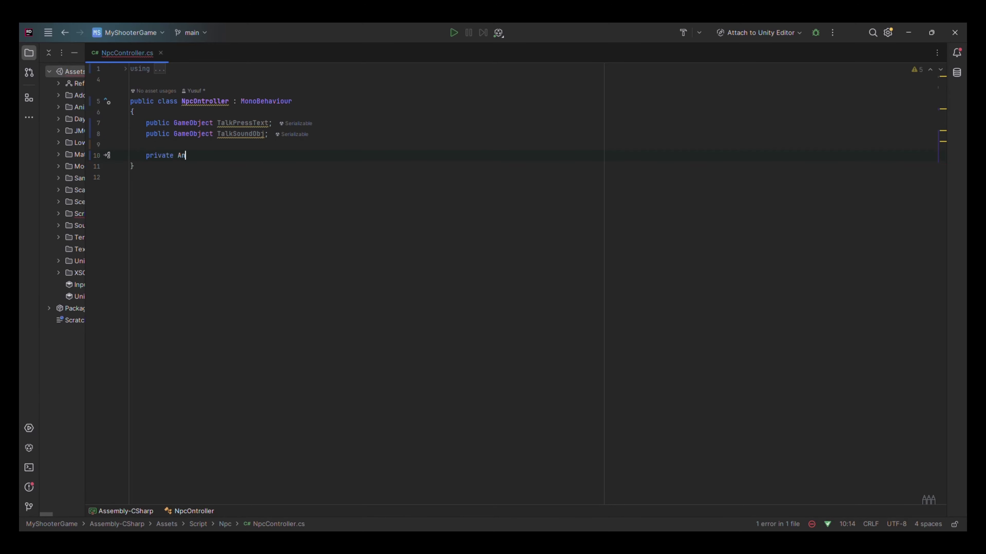
{"action": "type", "text": "imator anim;"}
{"action": "key", "text": "Return"}
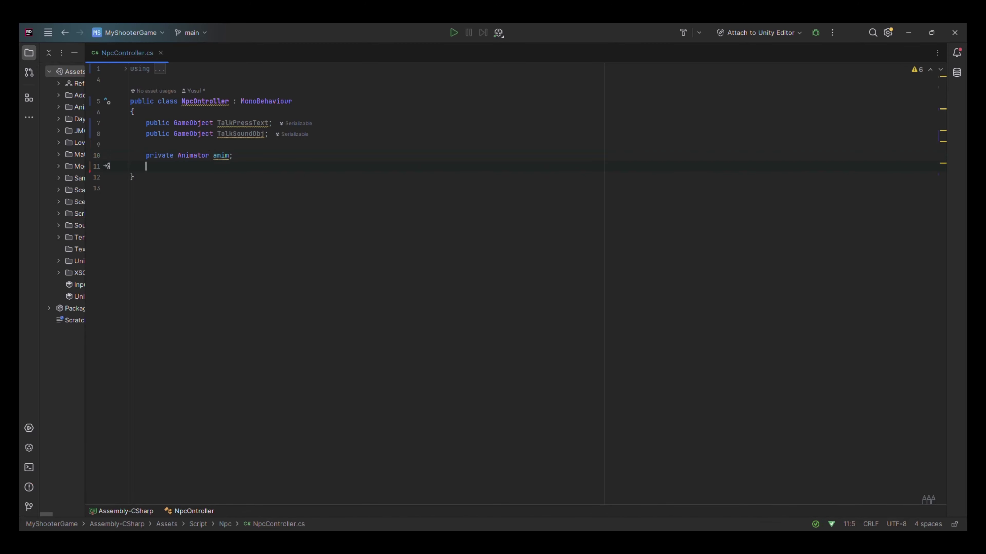
{"action": "type", "text": "private b"}
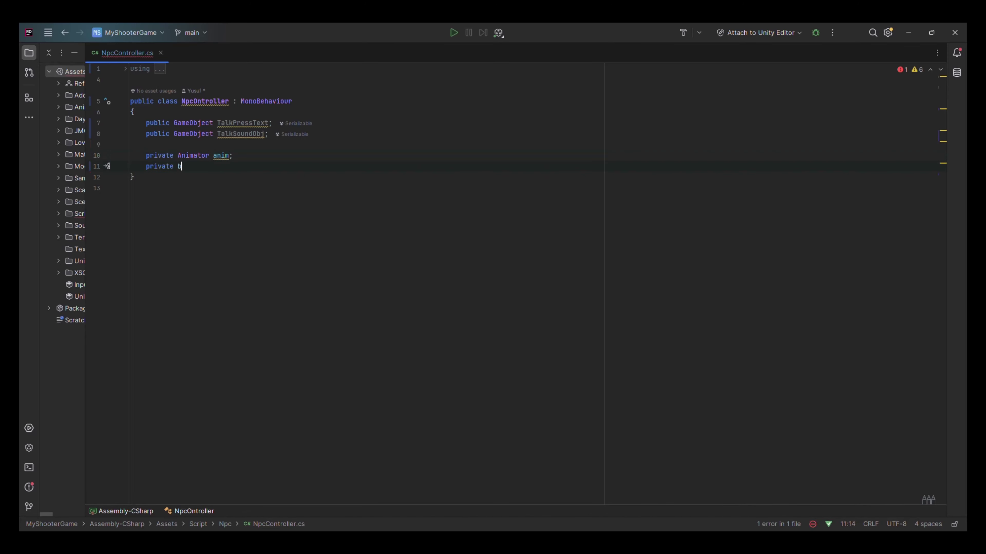
{"action": "type", "text": "ool Contact;"}
{"action": "key", "text": "Return"}
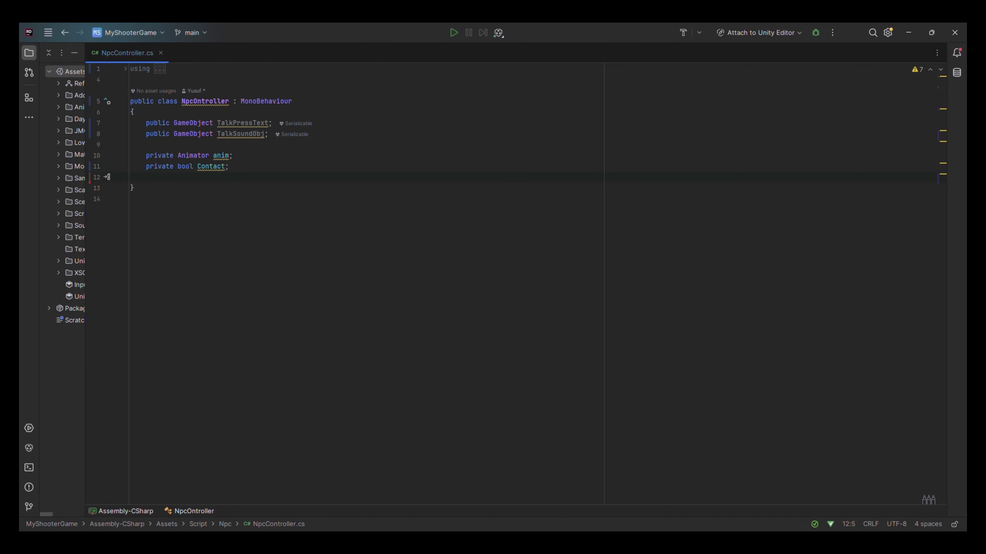
{"action": "type", "text": "private bool Is"}
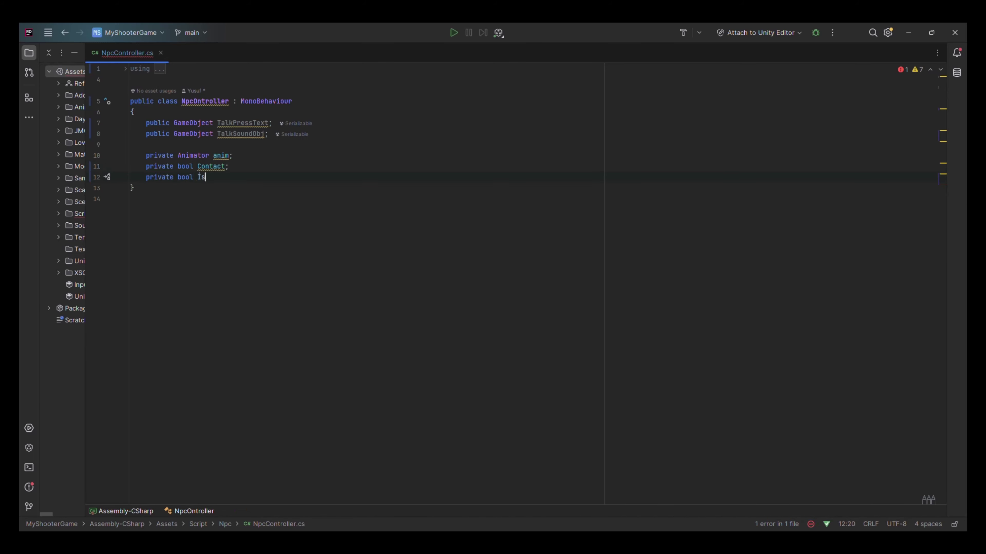
{"action": "type", "text": "Speaking;"}
{"action": "key", "text": "Return"}
{"action": "key", "text": "Return"}
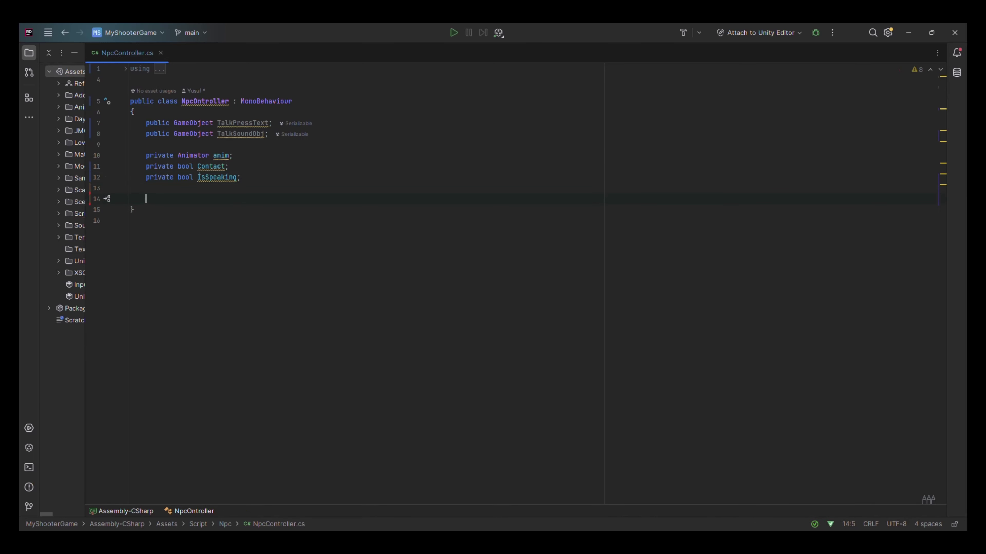
{"action": "type", "text": "start"}
Step: Make Start assign anim = GetComponent<Animator>(), then fold it
{"action": "key", "text": "Return"}
{"action": "type", "text": "anim = get"}
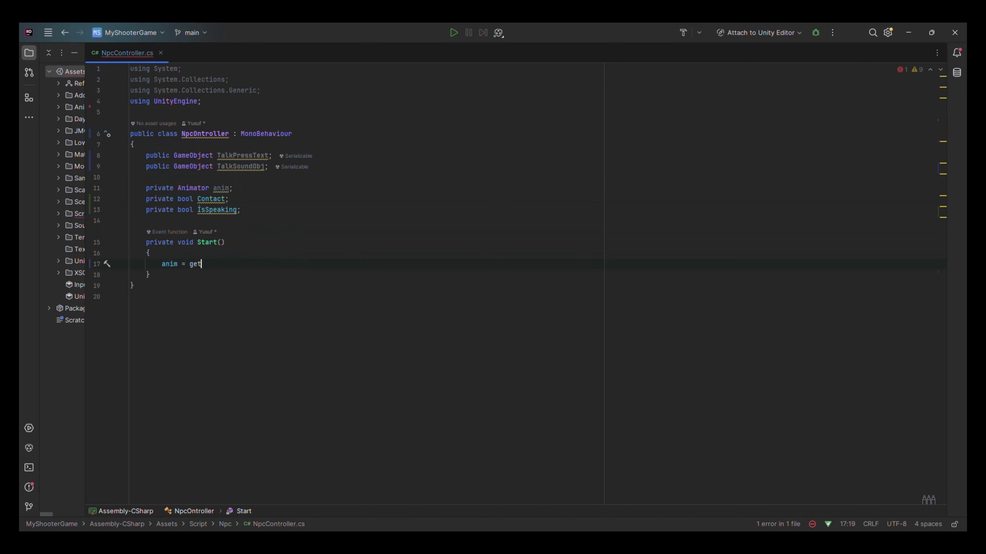
{"action": "key", "text": "Return"}
{"action": "type", "text": "Anim"}
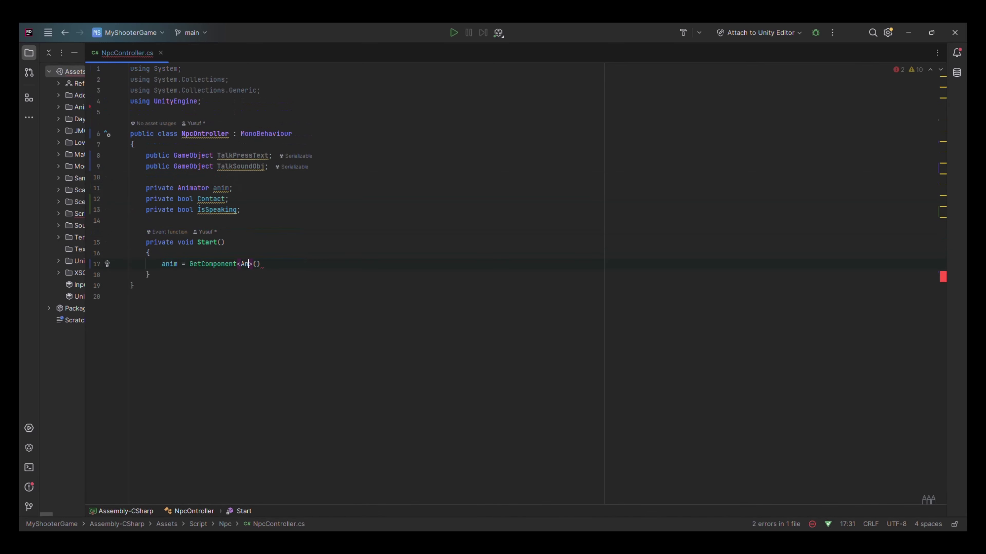
{"action": "key", "text": "Return"}
{"action": "type", "text": ";"}
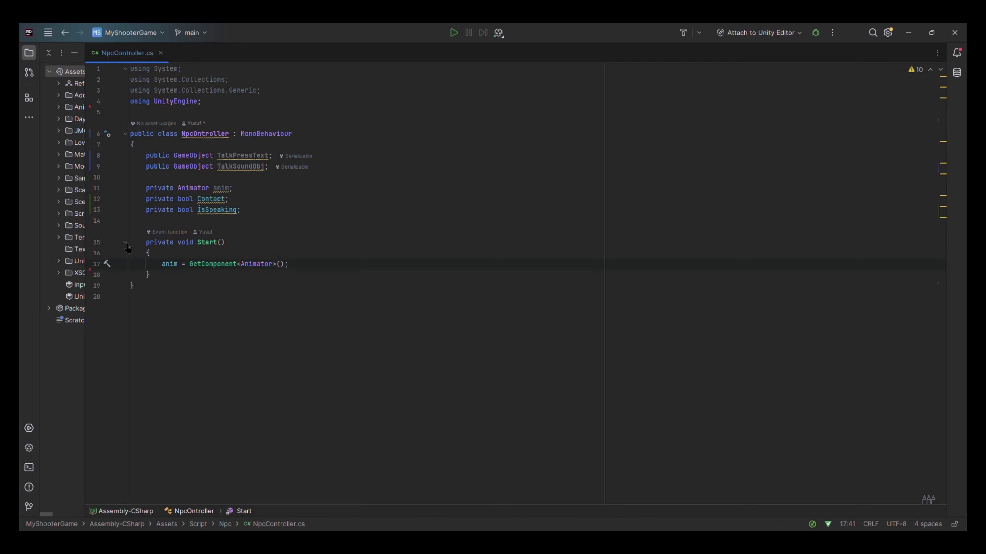
{"action": "left_click", "coordinate": [125, 243]}
Step: Add a private Speak method whose body calls anim.SetBool("Talk", ...)
{"action": "key", "text": "Return"}
{"action": "key", "text": "Return"}
{"action": "type", "text": "private "}
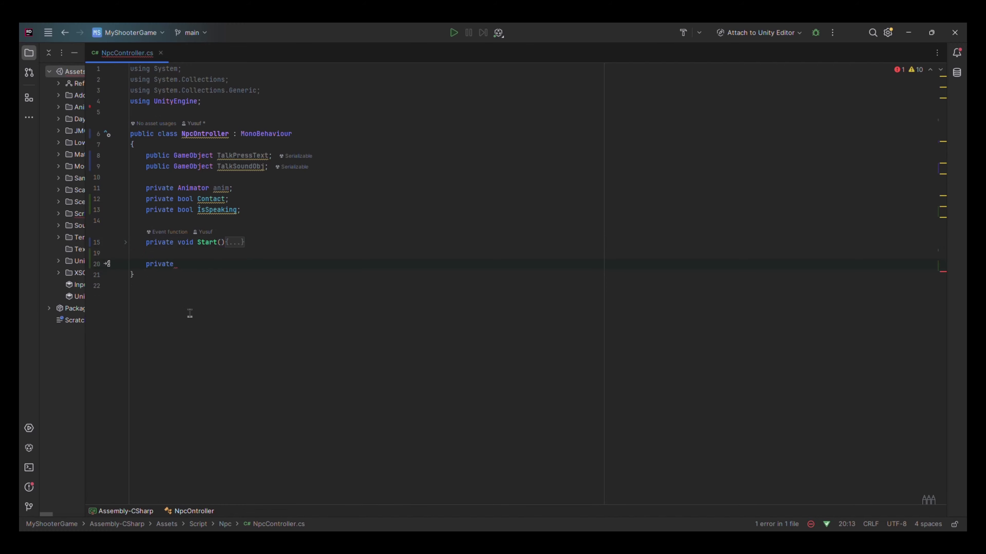
{"action": "type", "text": "void Speak()"}
{"action": "key", "text": "Return"}
{"action": "type", "text": "{"}
{"action": "key", "text": "Return"}
{"action": "type", "text": "an"}
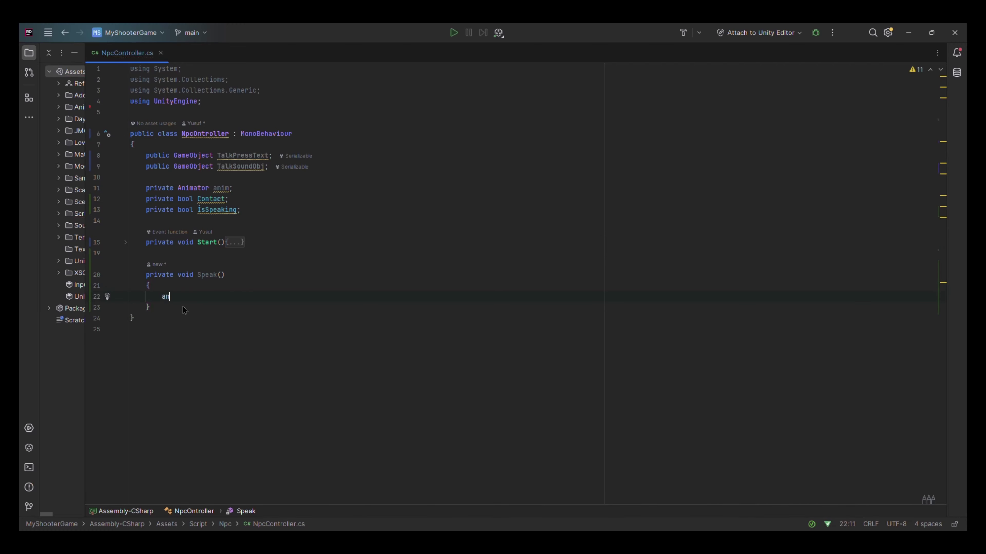
{"action": "type", "text": "im.SetBool(\"Talk\""}
{"action": "type", "text": ","}
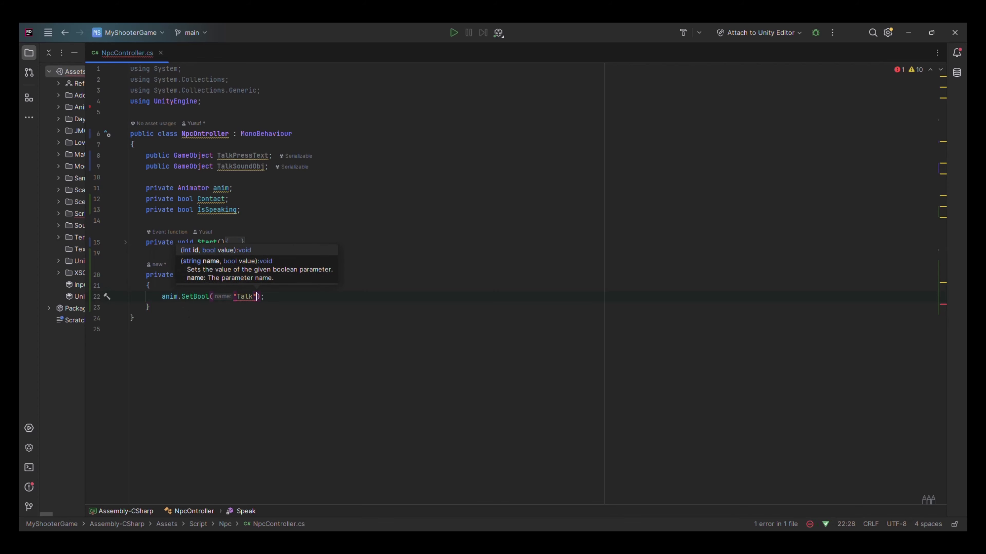
{"action": "type", "text": " s"}
{"action": "key", "text": "BackSpace"}
{"action": "key", "text": "BackSpace"}
Step: Give Speak a bool _speak parameter used in SetBool and TalkSoundObj.SetActive(_speak)
{"action": "left_click", "coordinate": [219, 275]}
{"action": "type", "text": "bool _"}
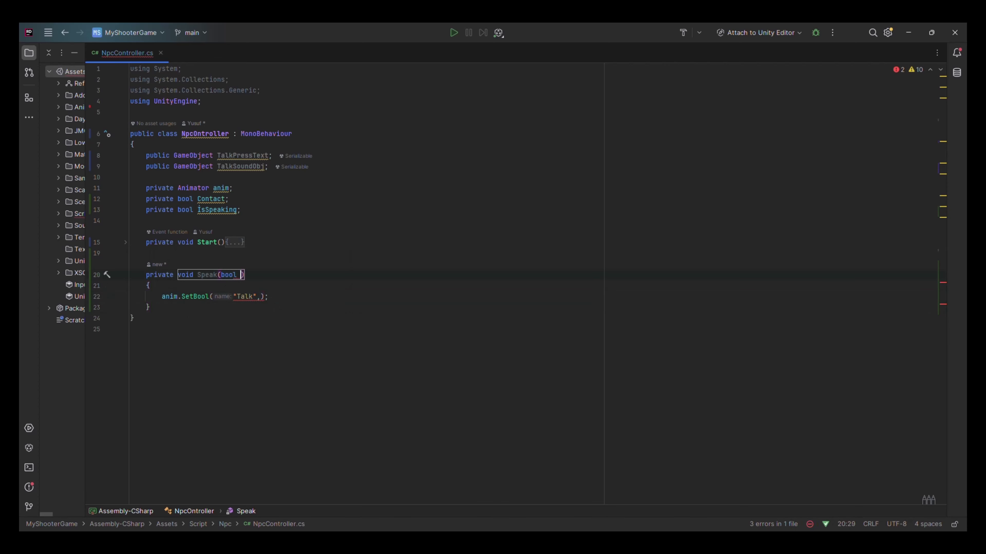
{"action": "type", "text": "speak"}
{"action": "left_click", "coordinate": [260, 297]}
{"action": "type", "text": "_speak"}
{"action": "left_click", "coordinate": [327, 269]}
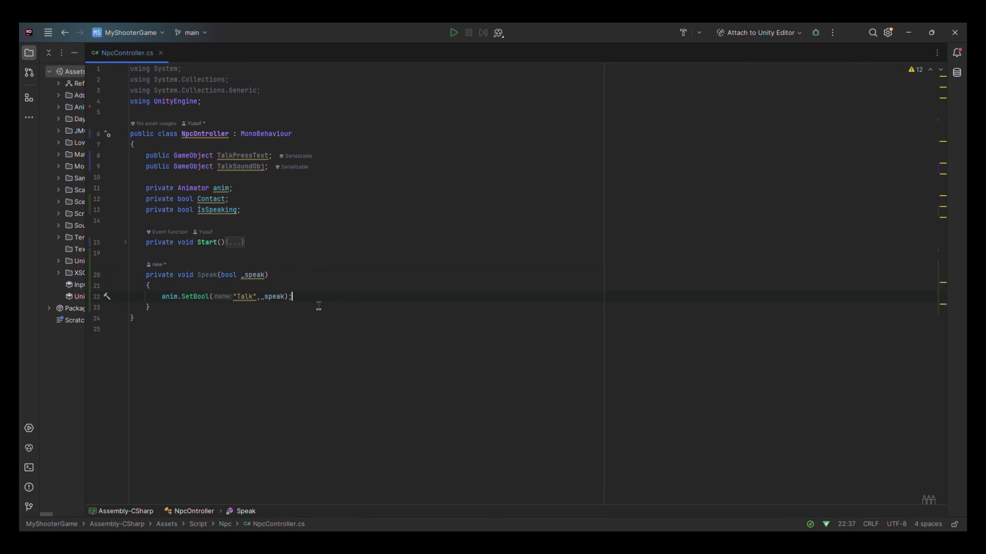
{"action": "key", "text": "Return"}
{"action": "type", "text": "TalkSoundObj.SetActive("}
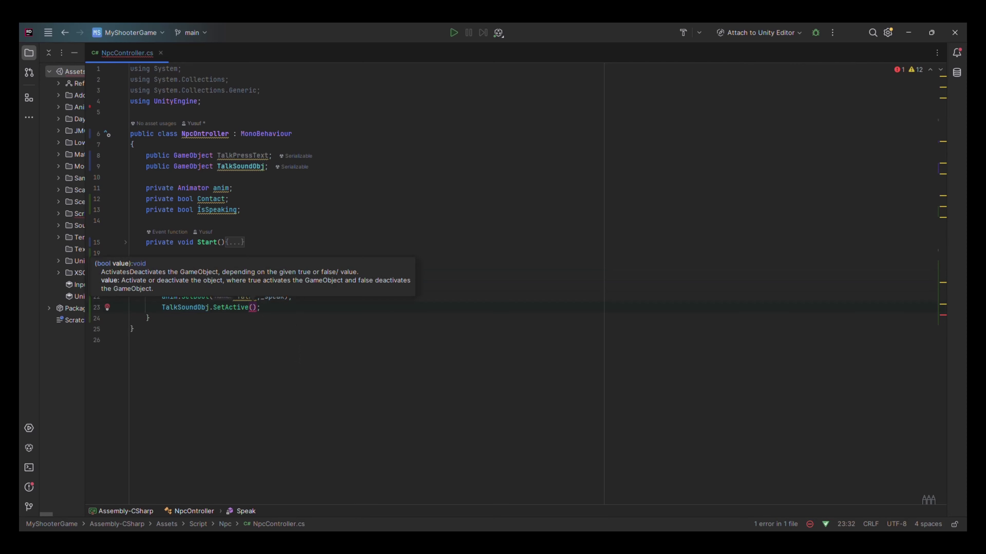
{"action": "type", "text": "_speak);"}
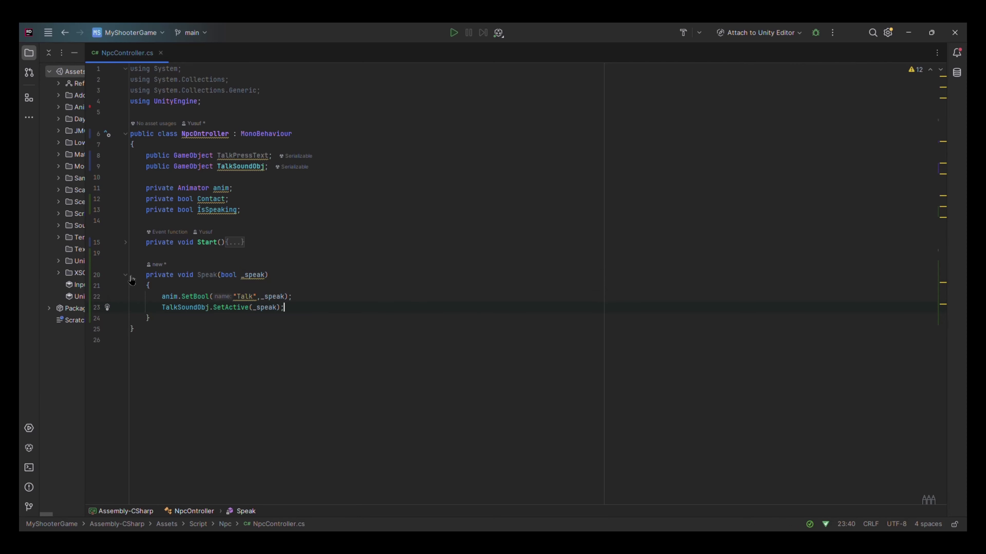
{"action": "left_click", "coordinate": [125, 275]}
Step: Declare private void TalkObjActive(Collider other, bool Active) above Speak
{"action": "left_click", "coordinate": [146, 253]}
{"action": "key", "text": "Return"}
{"action": "type", "text": "rivate void "}
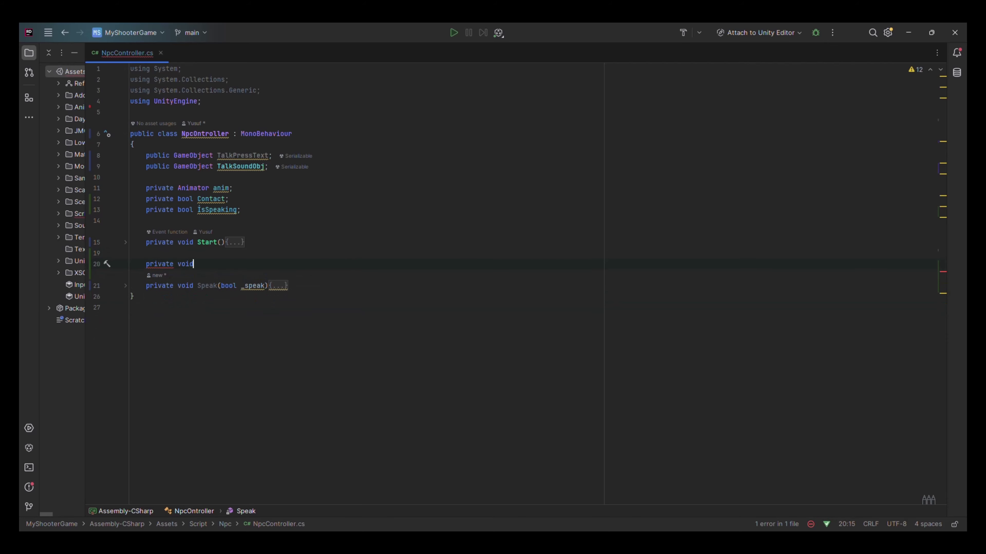
{"action": "type", "text": "TalkObj"}
{"action": "type", "text": "Active()"}
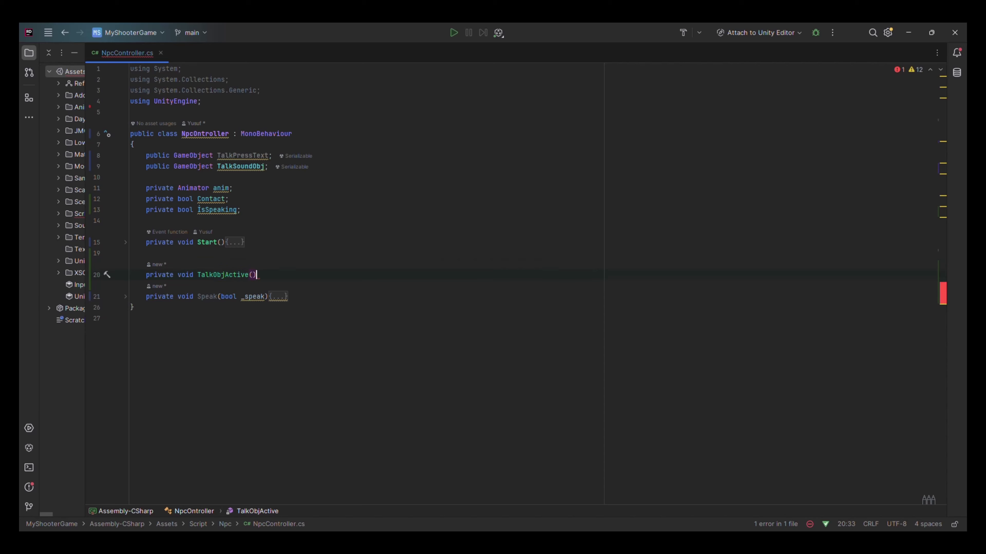
{"action": "key", "text": "Return"}
{"action": "type", "text": "{"}
{"action": "key", "text": "Return"}
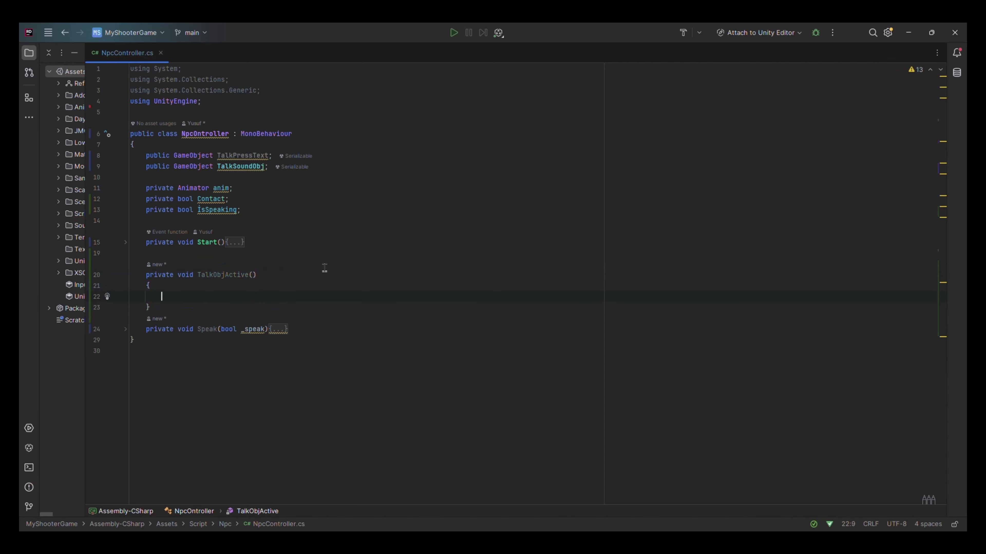
{"action": "key", "text": "Up"}
{"action": "key", "text": "Up"}
{"action": "key", "text": "End"}
{"action": "key", "text": "Left"}
{"action": "type", "text": "lider ot"}
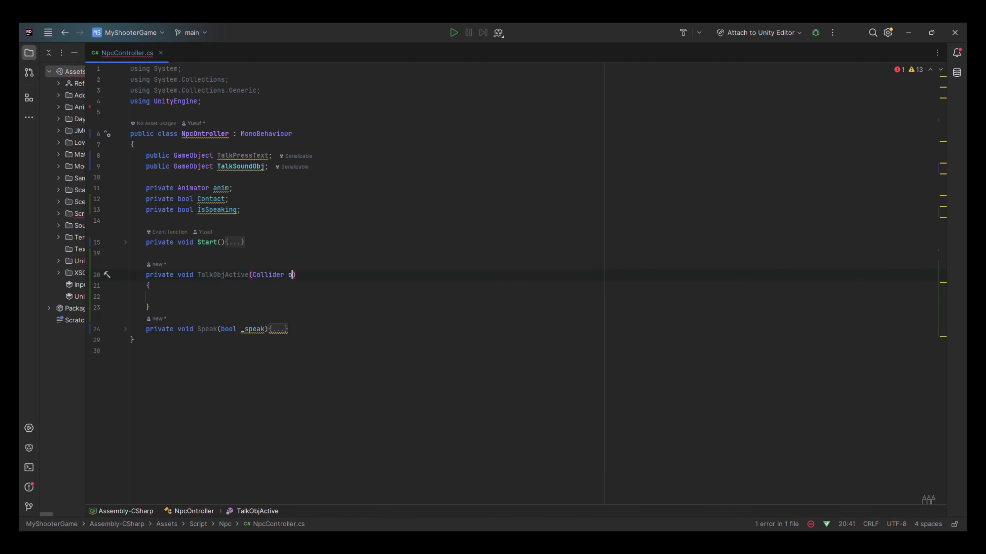
{"action": "type", "text": "her, bool Activ"}
{"action": "type", "text": "e"}
{"action": "left_click", "coordinate": [161, 296]}
Step: Add an if block setting TalkPressText.SetActive(Active) when other has the Player tag
{"action": "key", "text": "Tab"}
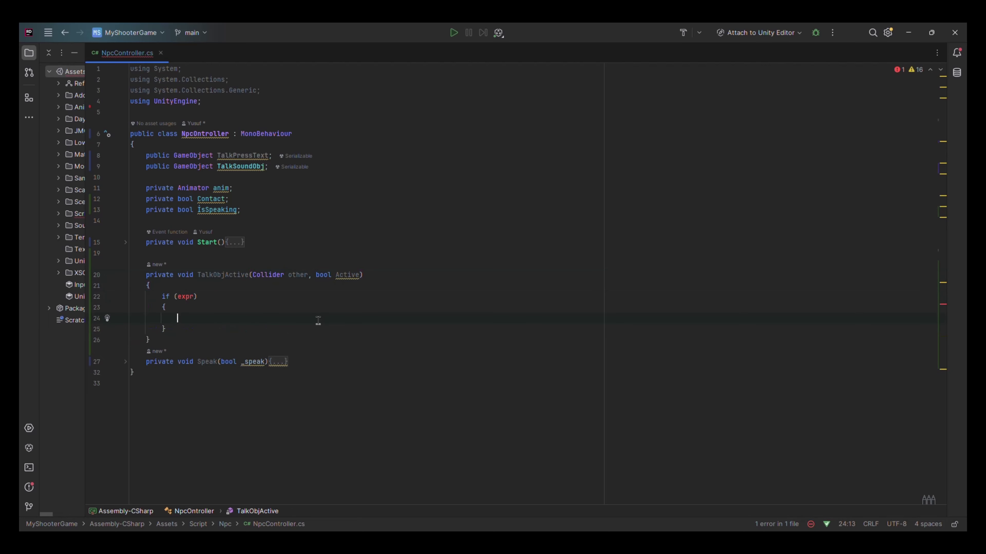
{"action": "type", "text": "other.gameObject"}
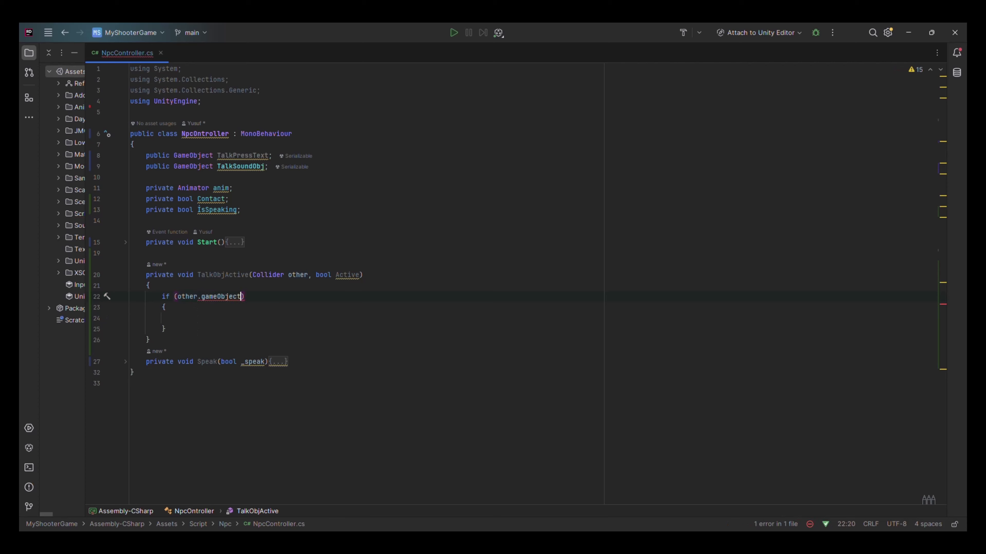
{"action": "type", "text": ".c"}
{"action": "key", "text": "Return"}
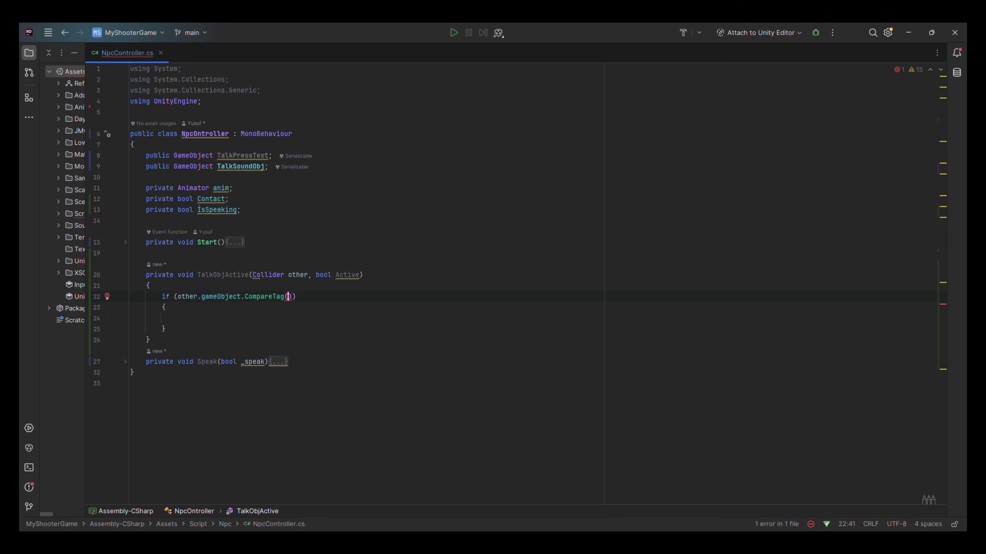
{"action": "type", "text": "\"Player"}
{"action": "key", "text": "Tab"}
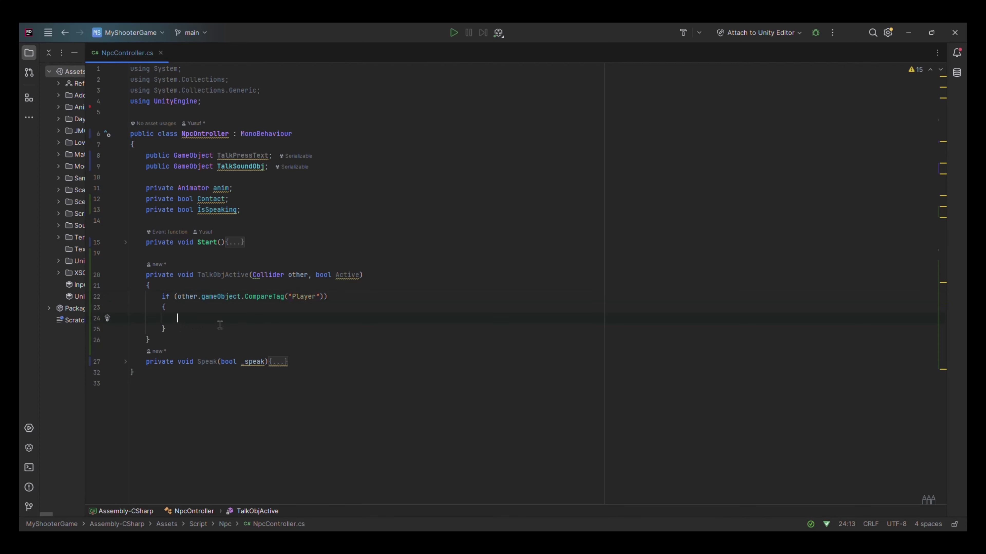
{"action": "type", "text": "talk"}
{"action": "key", "text": "Return"}
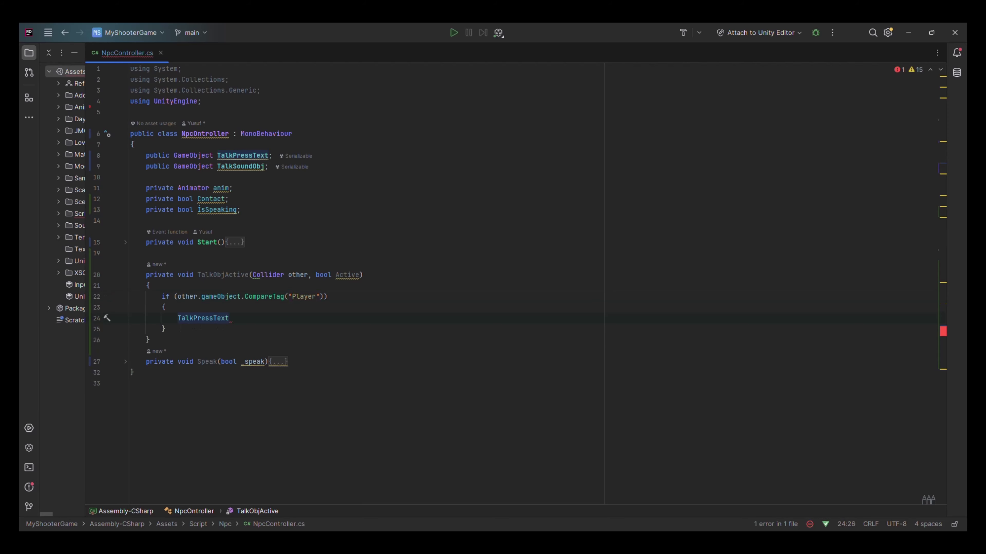
{"action": "type", "text": ".set"}
{"action": "key", "text": "Return"}
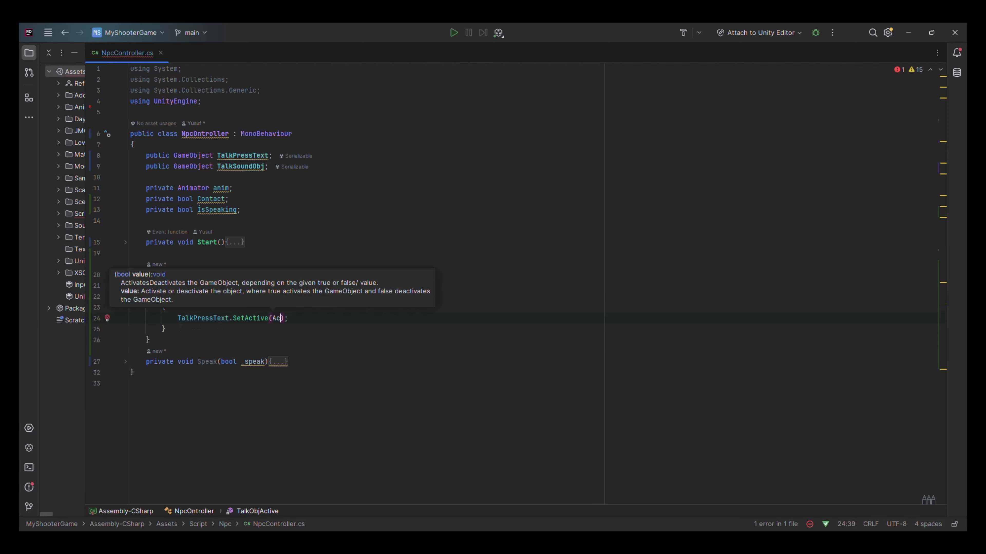
{"action": "type", "text": "tive"}
Step: Add Contact = Active; after the if block and tidy the blank lines
{"action": "key", "text": "Return"}
{"action": "type", "text": "con"}
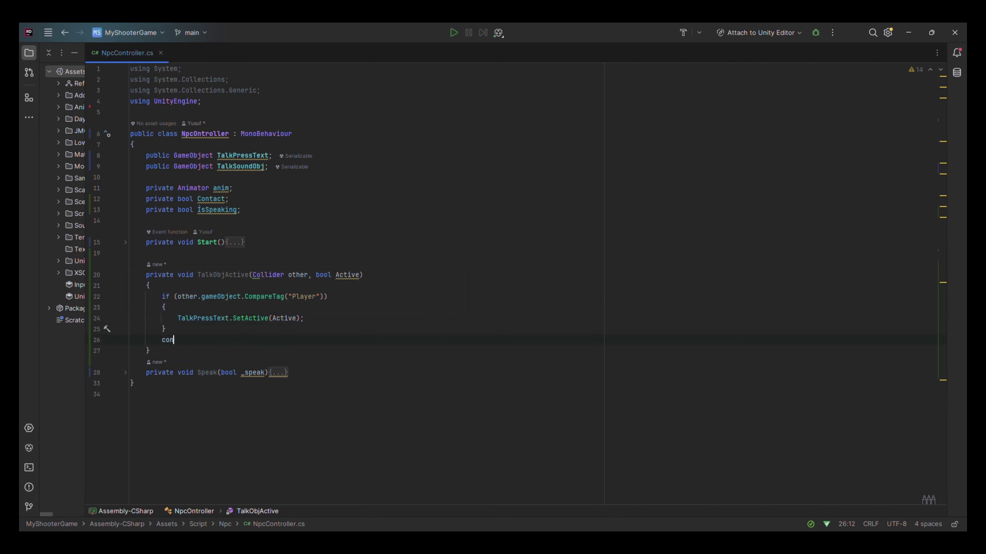
{"action": "type", "text": " = Active;"}
{"action": "key", "text": "Home"}
{"action": "key", "text": "Return"}
{"action": "key", "text": "End"}
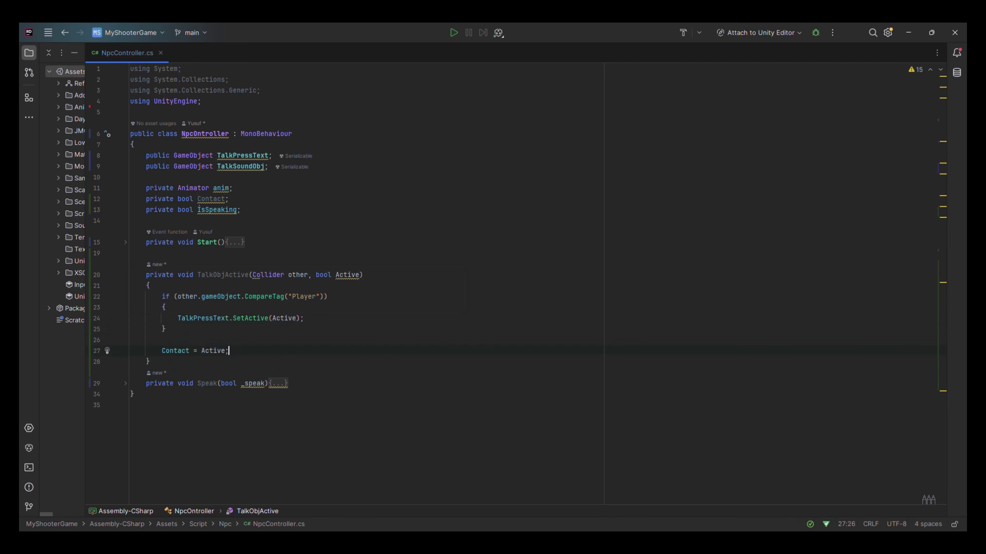
{"action": "left_click", "coordinate": [353, 251]}
{"action": "key", "text": "Return"}
{"action": "key", "text": "Return"}
Step: Add an OnTriggerEnter handler calling TalkObjActive(other, true)
{"action": "key", "text": "Up"}
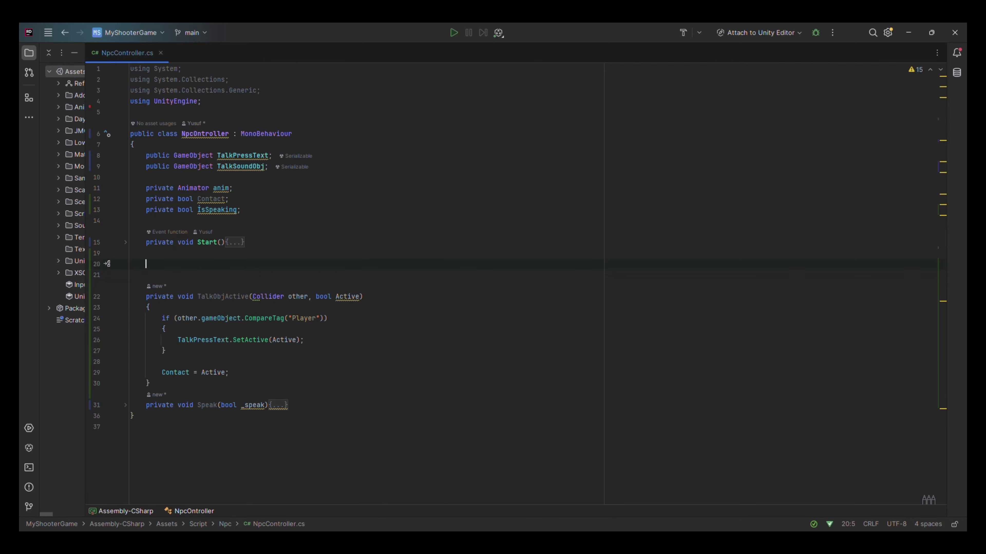
{"action": "key", "text": "Return"}
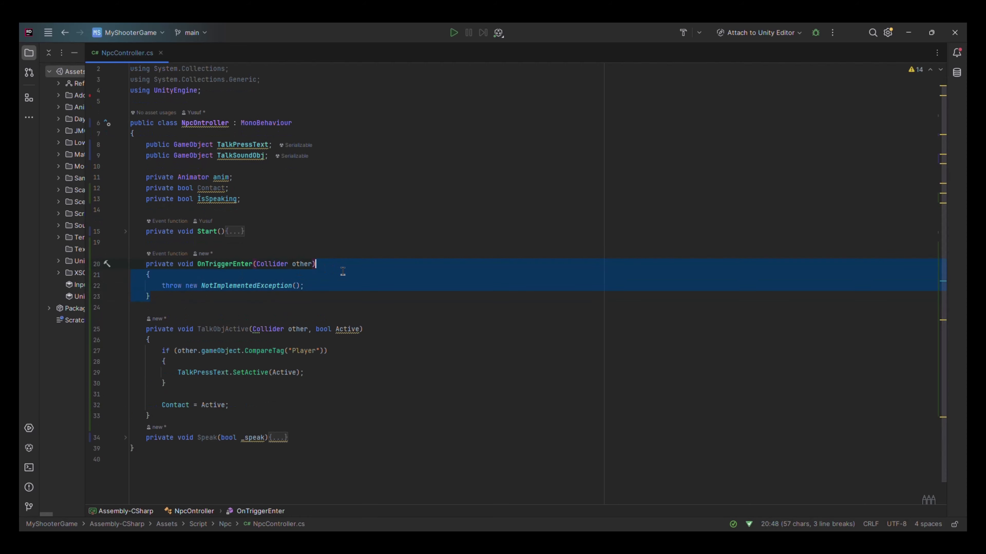
{"action": "type", "text": "Talk"}
{"action": "key", "text": "Return"}
{"action": "type", "text": ";"}
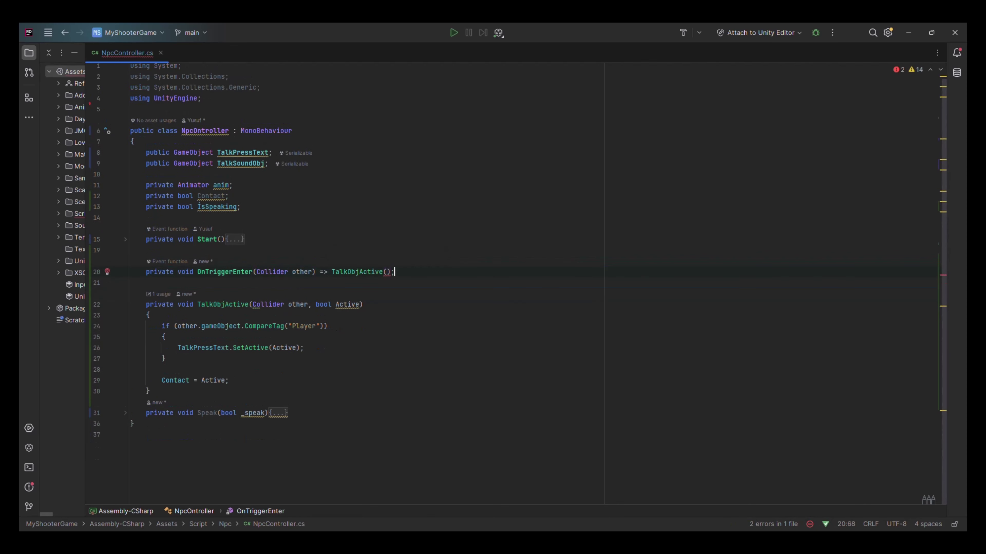
{"action": "type", "text": "other, true"}
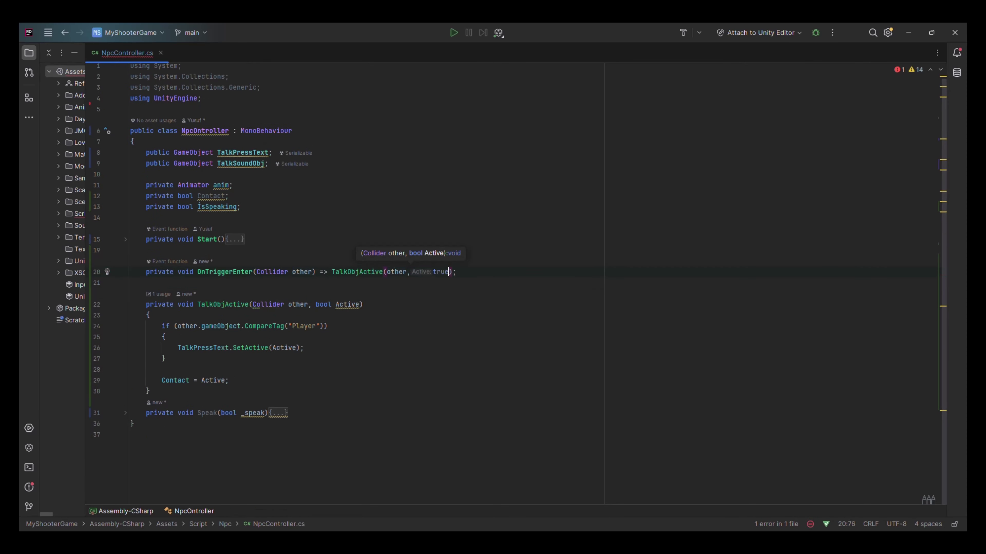
Step: Add OnTriggerExit as an expression body => TalkObjActive(other, false)
{"action": "key", "text": "Return"}
{"action": "type", "text": "ont"}
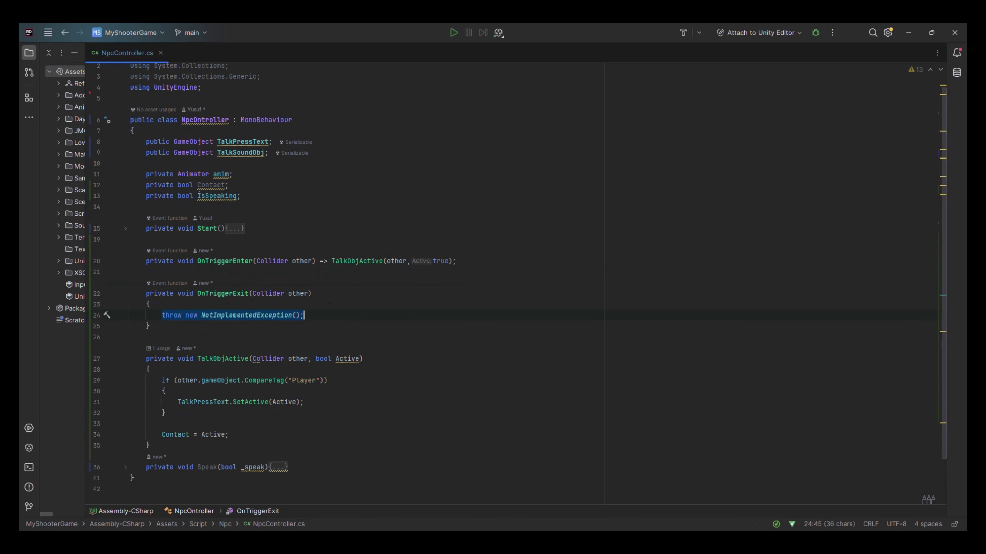
{"action": "key", "text": "Return"}
{"action": "key", "text": "shift+Up"}
{"action": "key", "text": "shift+Up"}
{"action": "key", "text": "shift+Up"}
{"action": "key", "text": "shift+End"}
{"action": "key", "text": "BackSpace"}
{"action": "type", "text": "=>"}
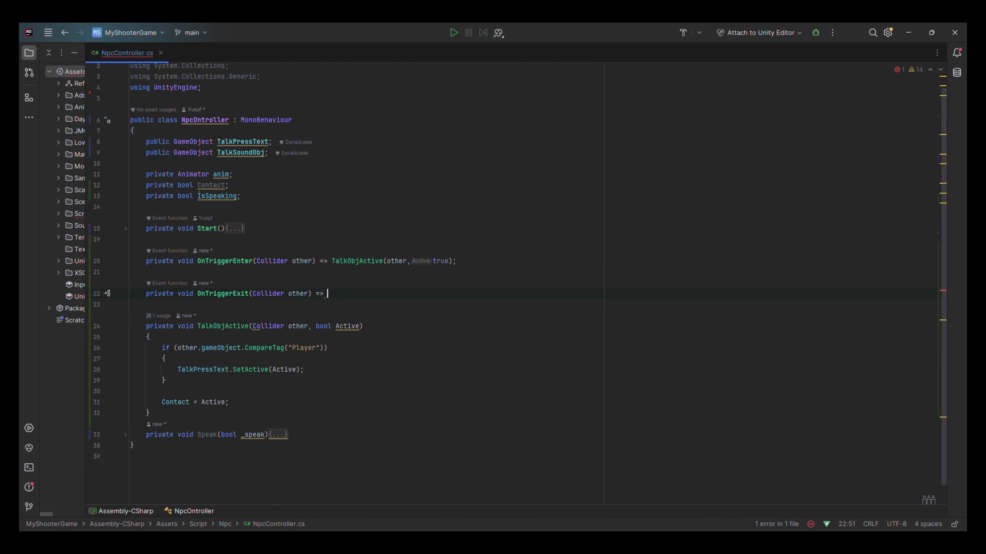
{"action": "type", "text": " Ta"}
{"action": "key", "text": "Return"}
{"action": "type", "text": "ther, "}
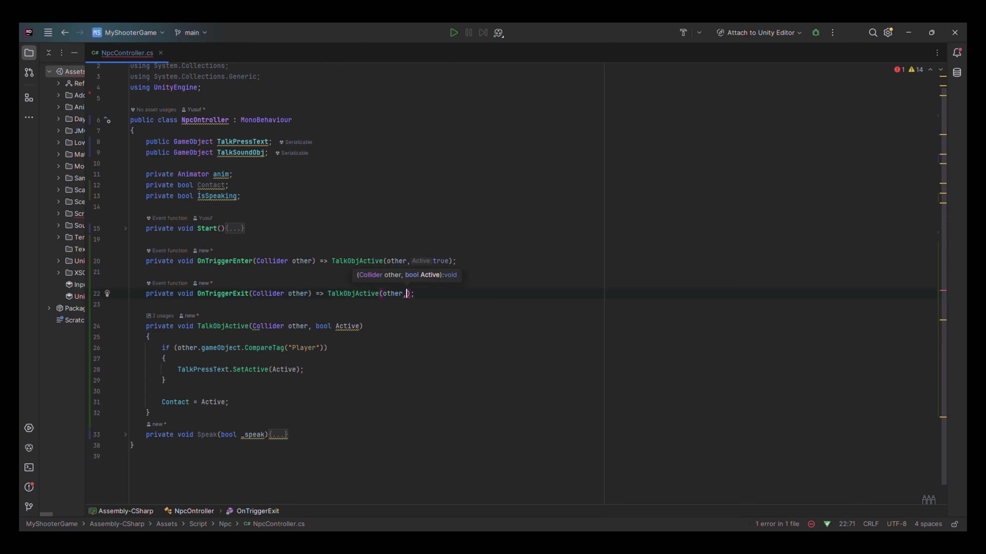
{"action": "type", "text": "false"}
{"action": "left_click", "coordinate": [362, 249]}
Step: Add an Update method that sets IsSpeaking = true when E is pressed during Contact
{"action": "left_click", "coordinate": [125, 326]}
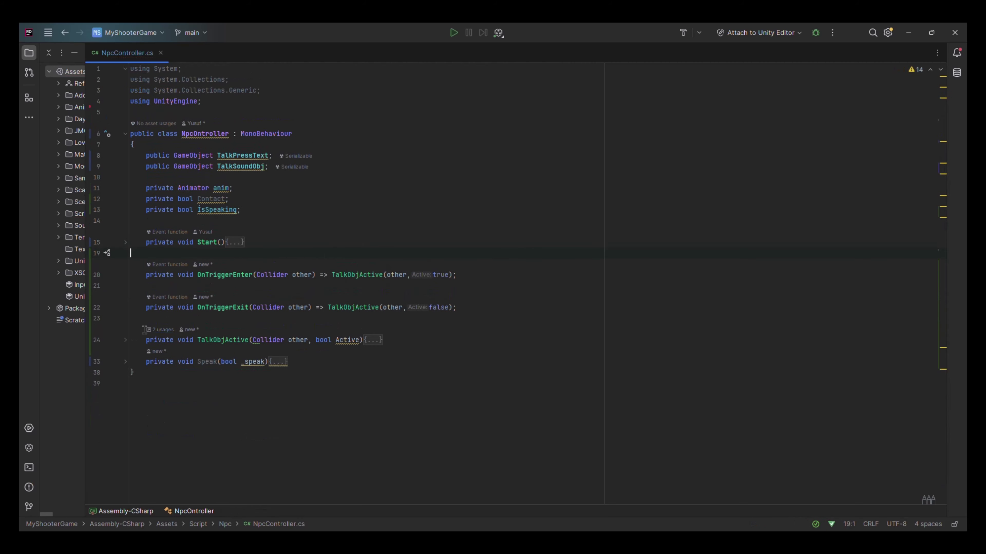
{"action": "type", "text": "Update("}
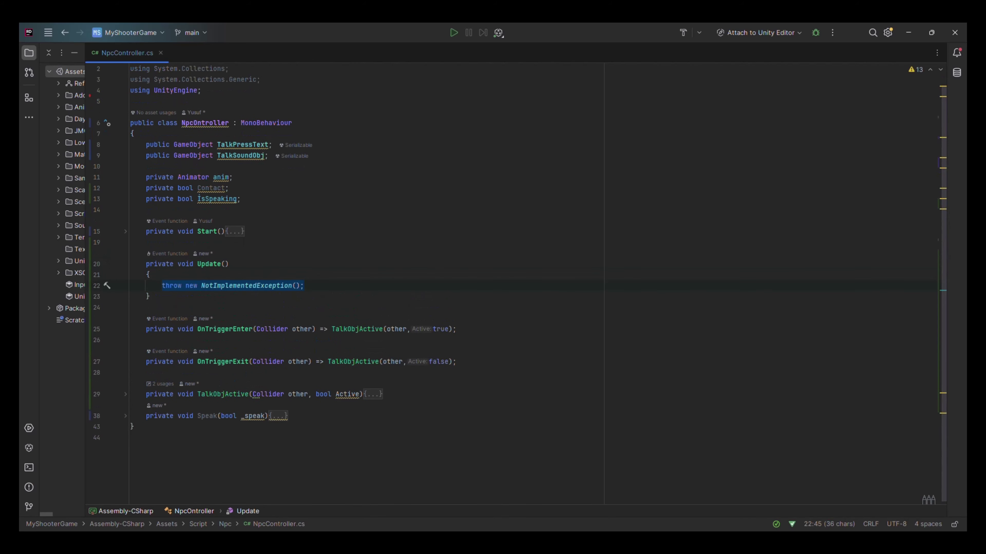
{"action": "key", "text": "Return"}
{"action": "type", "text": "if()"}
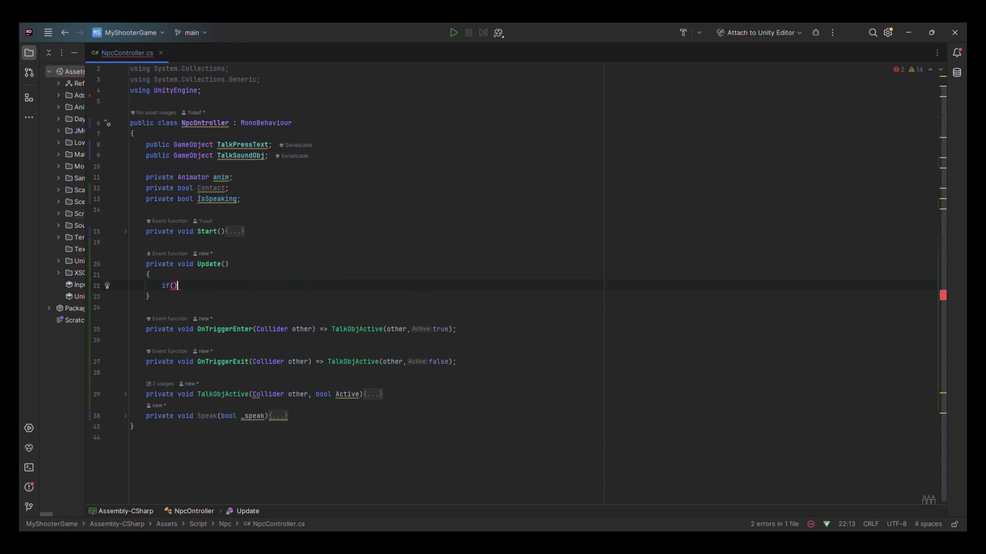
{"action": "type", "text": "Inut.getKeyDown("}
{"action": "type", "text": "KeyCode.E"}
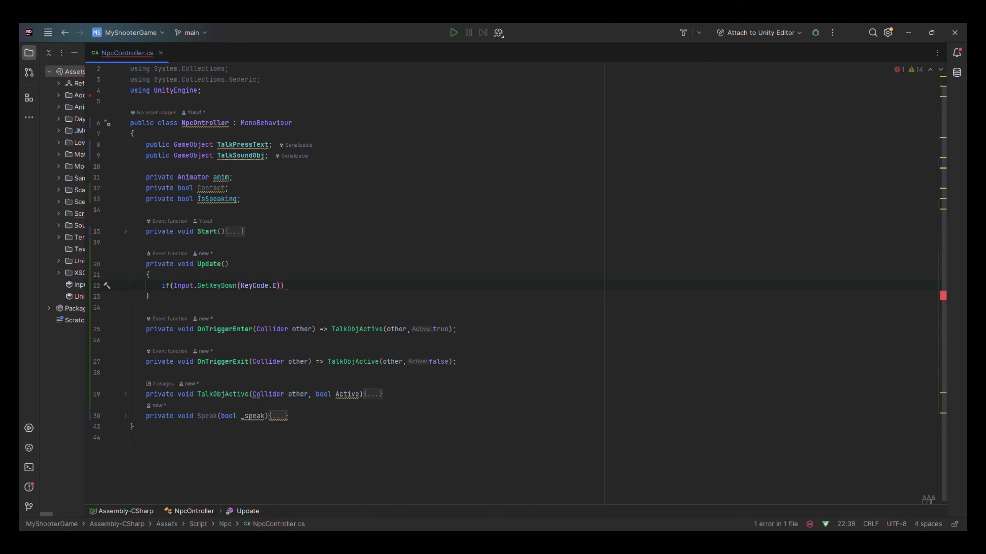
{"action": "type", "text": ")"}
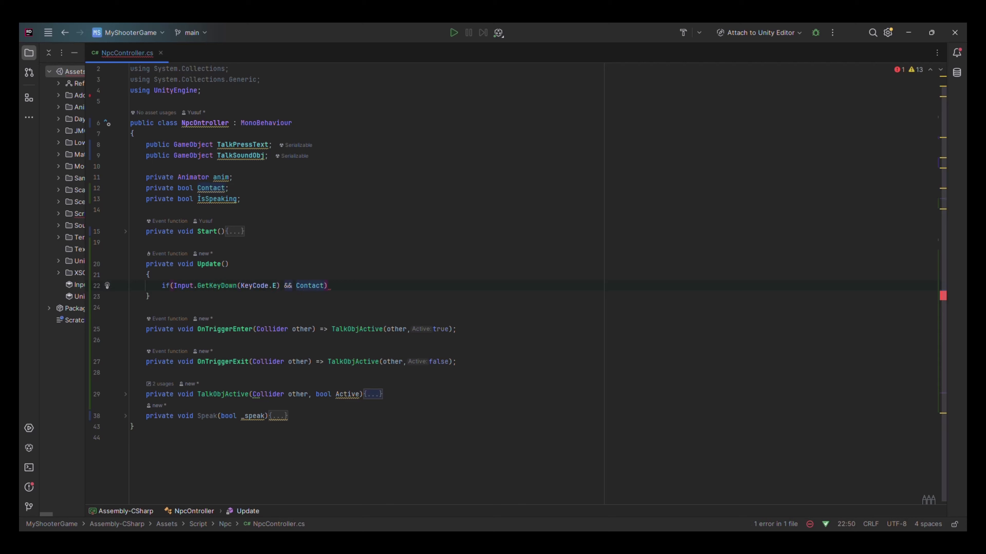
{"action": "type", "text": " is"}
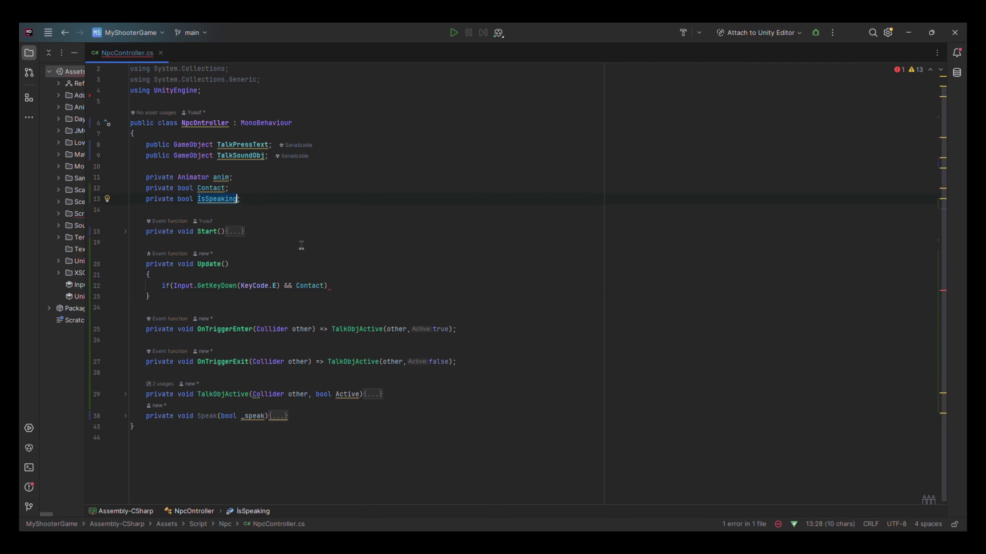
{"action": "type", "text": "IsSpeaking= true"}
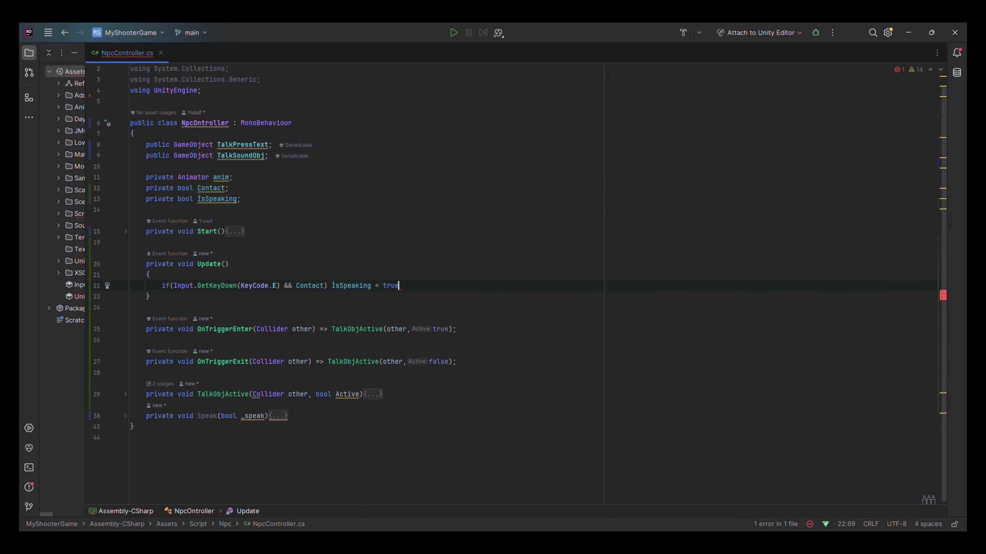
{"action": "type", "text": ";"}
{"action": "key", "text": "Return"}
Step: Add if (!Contact) IsSpeaking = false; and a call to Speak(IsSpeaking)
{"action": "type", "text": "if (!Contact)"}
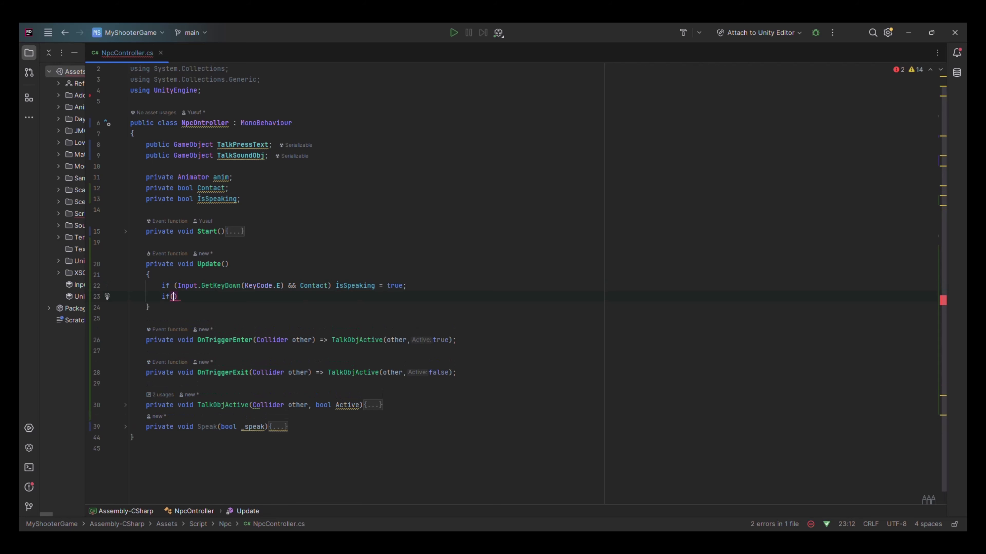
{"action": "type", "text": " Is"}
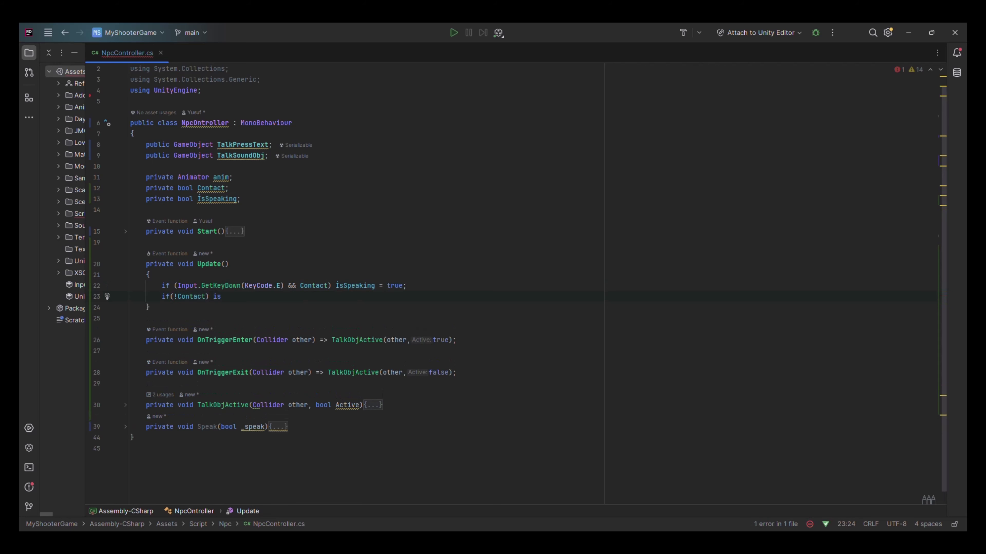
{"action": "type", "text": "Speaking = false;"}
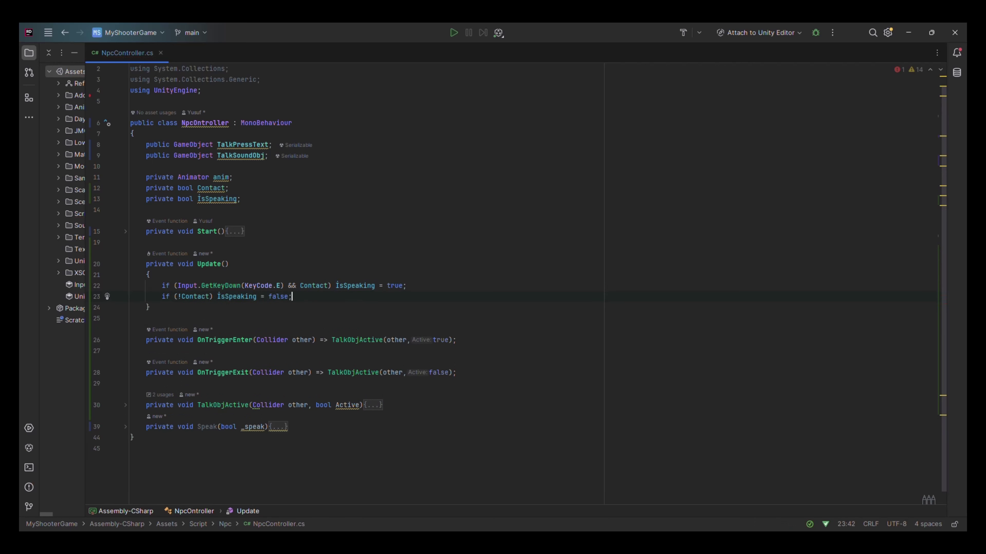
{"action": "key", "text": "Return"}
{"action": "key", "text": "Return"}
{"action": "type", "text": "sp"}
{"action": "key", "text": "Return"}
{"action": "type", "text": "i"}
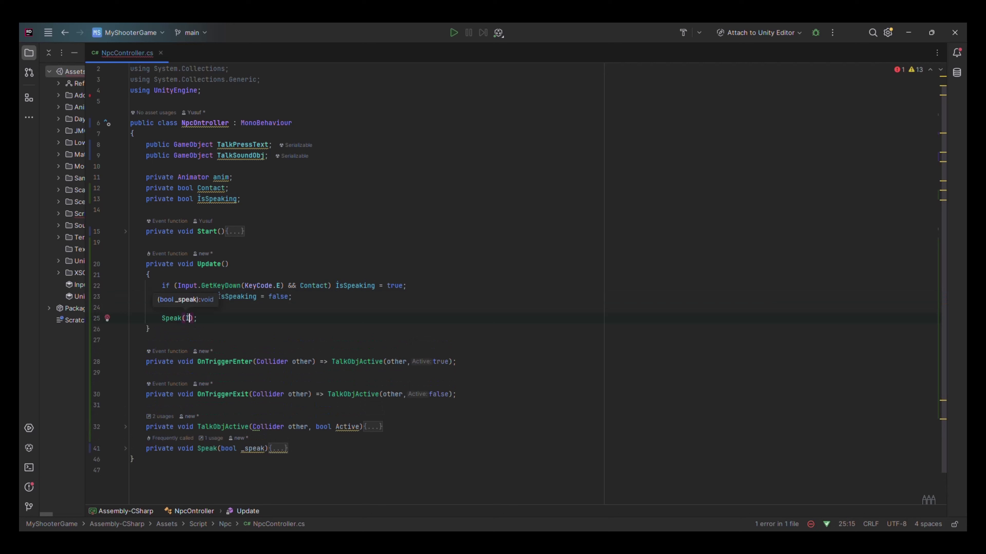
{"action": "key", "text": "Return"}
{"action": "key", "text": "alt+Tab"}
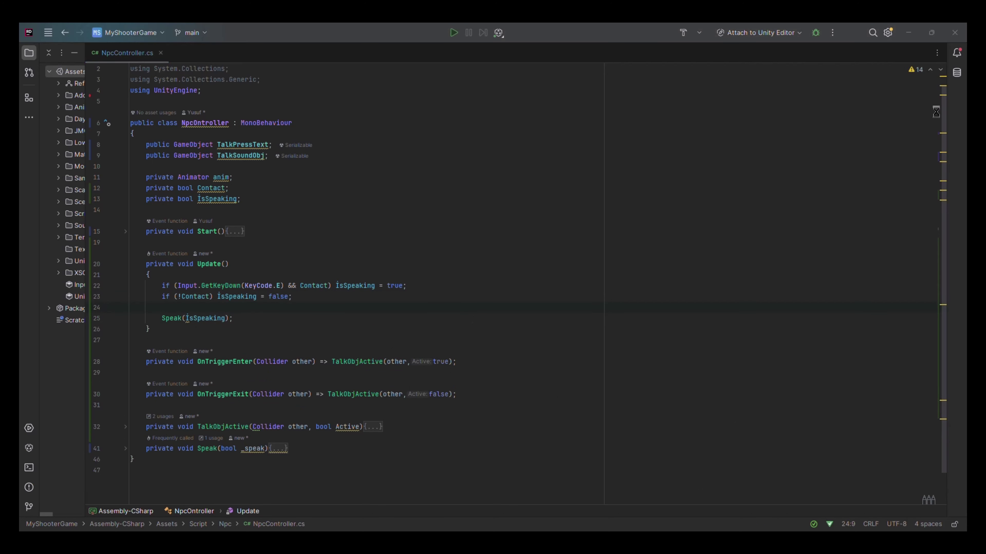
Step: Attach NpcController to the NPC and assign TalkPressText to its Talk Press Text field
{"action": "right_click_drag", "start_coordinate": [482, 260], "coordinate": [360, 229]}
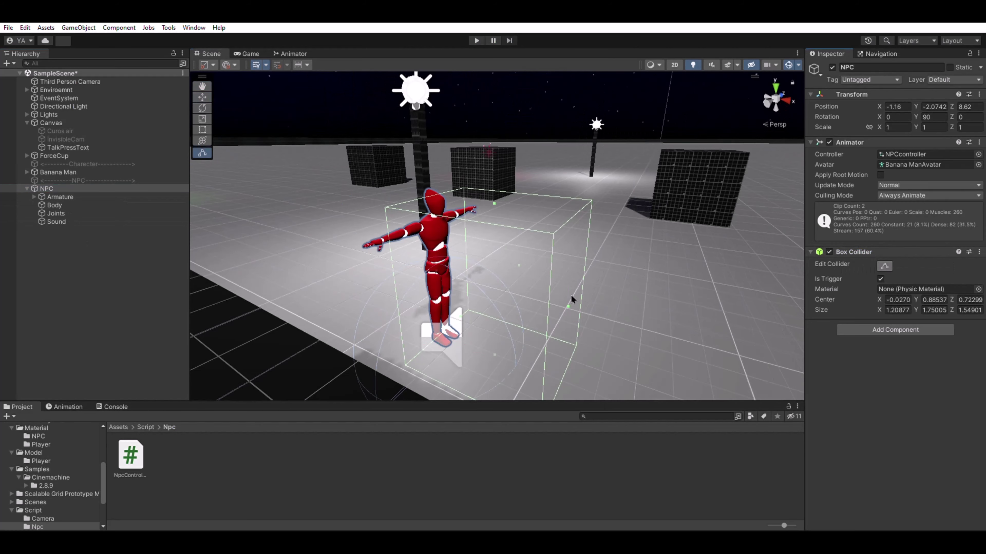
{"action": "left_click", "coordinate": [853, 251]}
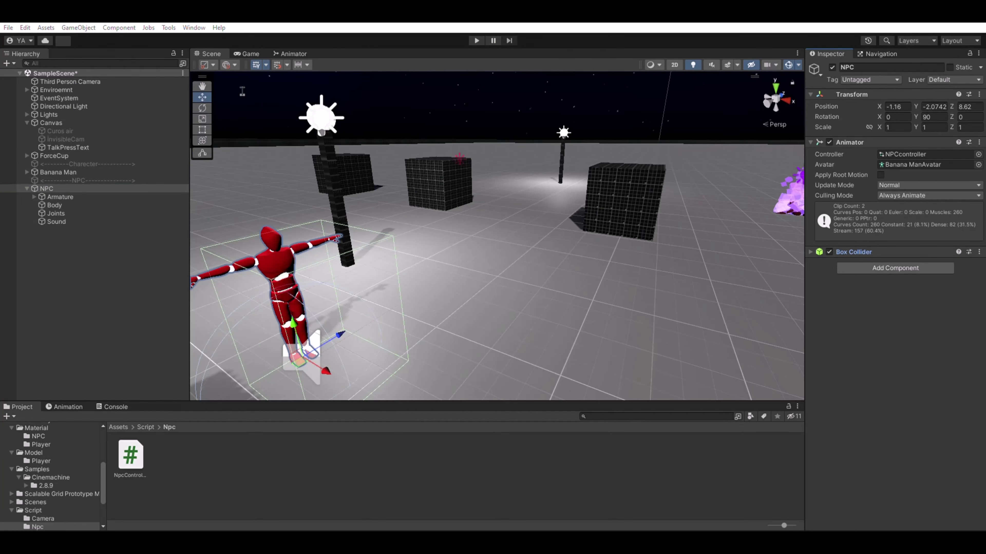
{"action": "left_click_drag", "start_coordinate": [541, 294], "coordinate": [893, 288]}
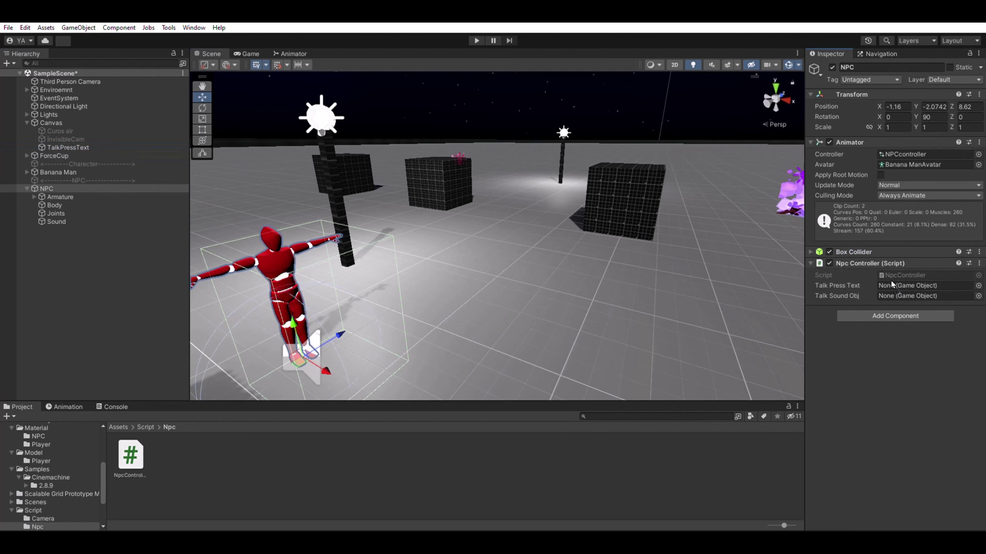
{"action": "left_click_drag", "start_coordinate": [68, 147], "coordinate": [924, 286]}
{"action": "left_click", "coordinate": [56, 221]}
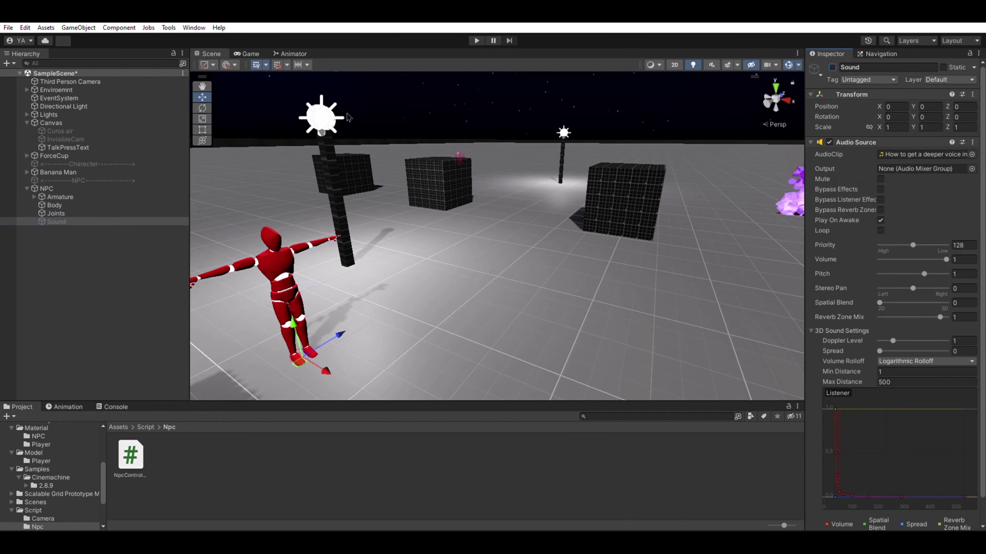
{"action": "left_click", "coordinate": [68, 147]}
{"action": "left_click", "coordinate": [46, 188]}
Step: Play the game, walk to the NPC, and press E to trigger its talk animation and close-up
{"action": "key", "text": "ctrl+p"}
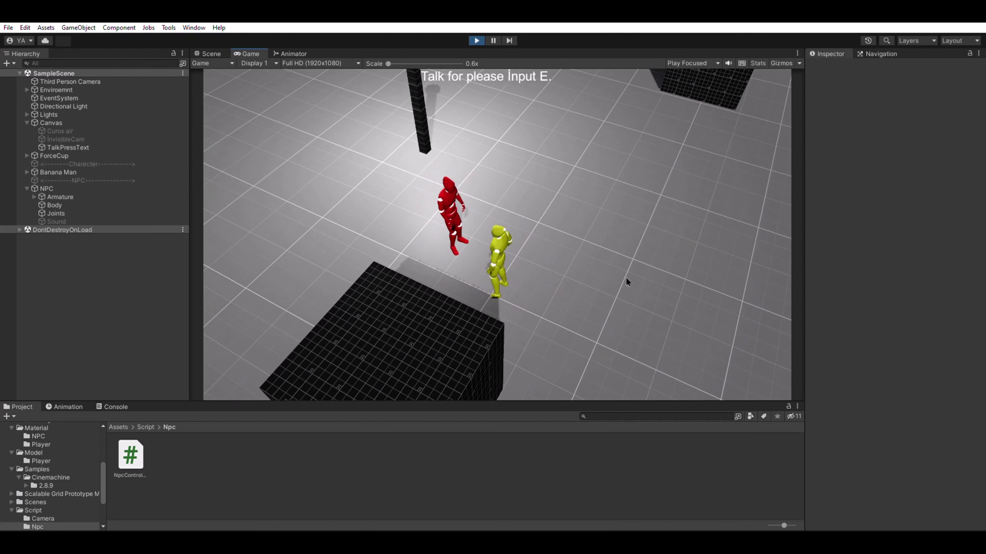
{"action": "key", "text": "e"}
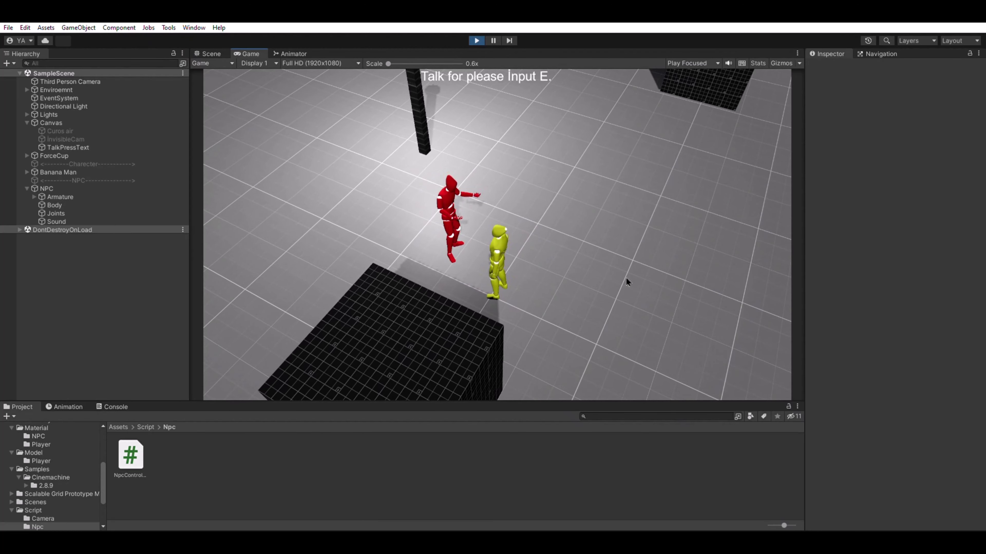
{"action": "key", "text": "e"}
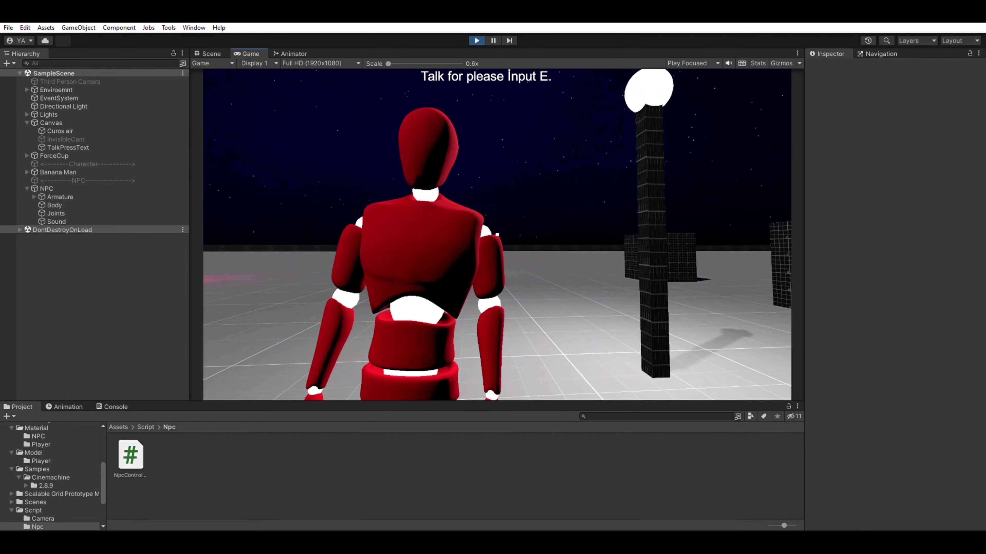
{"action": "key", "text": "e"}
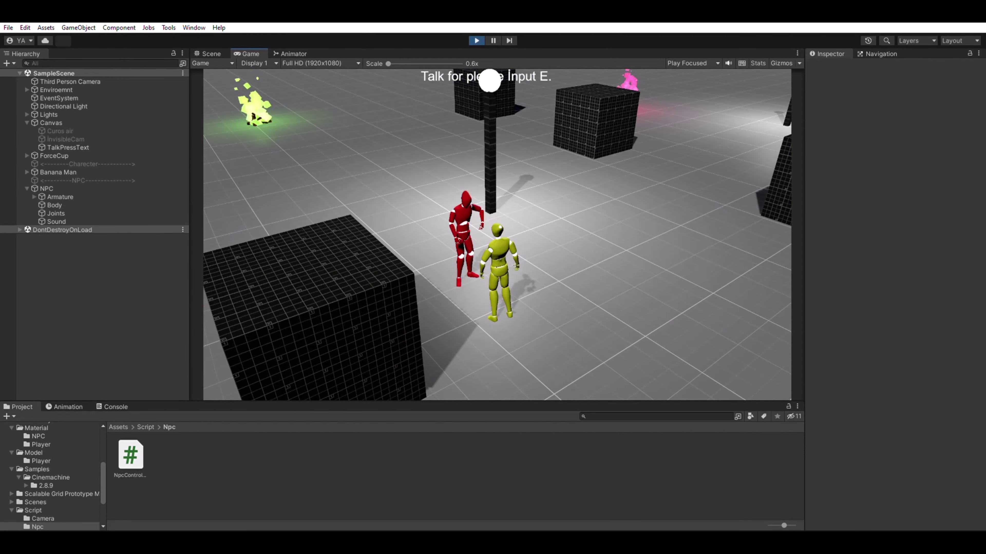